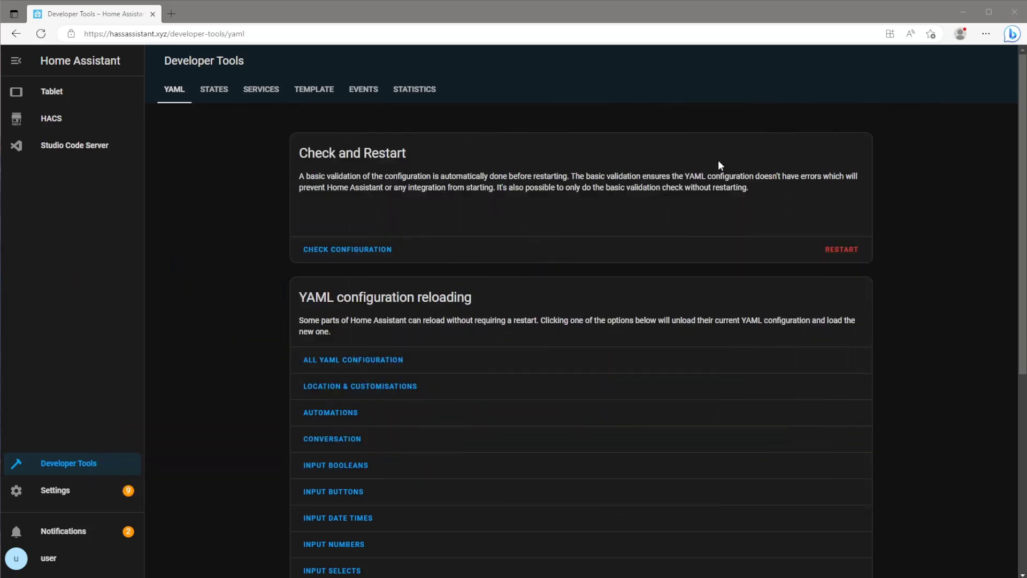
# Paste the api: and alexa: smart_home: entries into configuration.yaml at line 41 in Studio Code Server
pyautogui.click(121, 145)
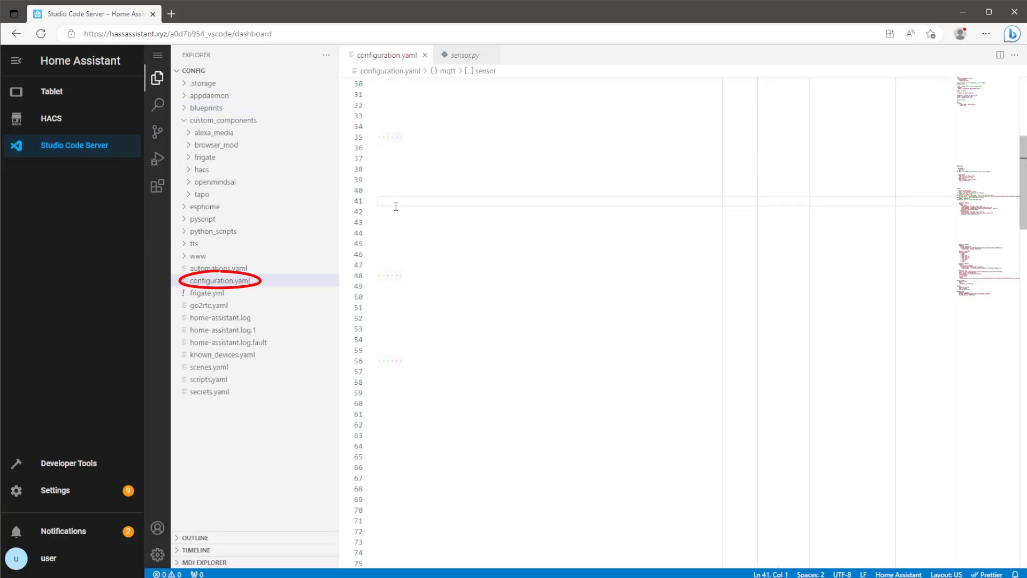
pyautogui.write('api:         alexa:      smart_home:')
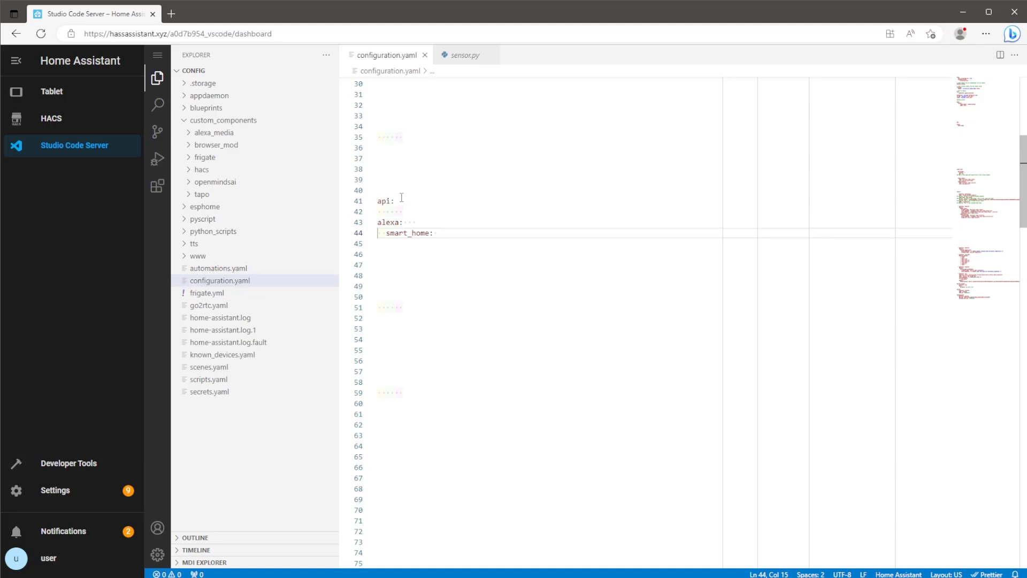
# Create a long-lived access token named Haaska from the Profile page and copy it
pyautogui.click(83, 463)
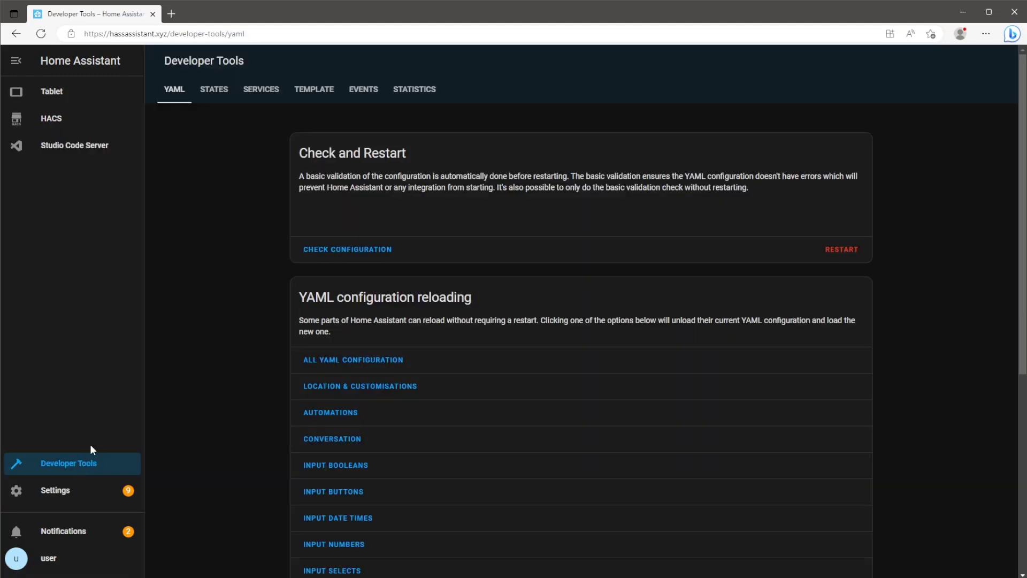
pyautogui.click(74, 555)
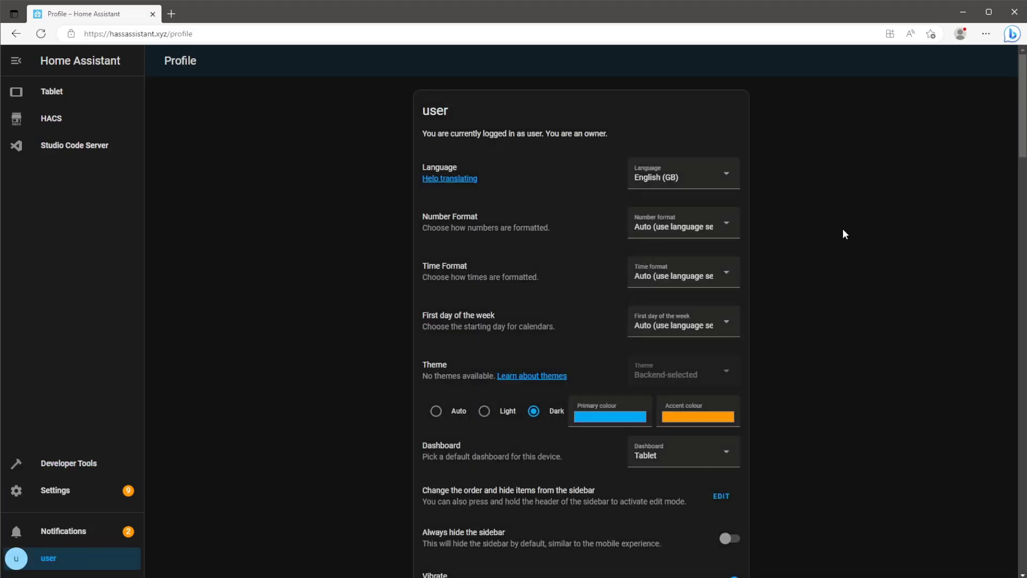
pyautogui.middleClick(842, 231)
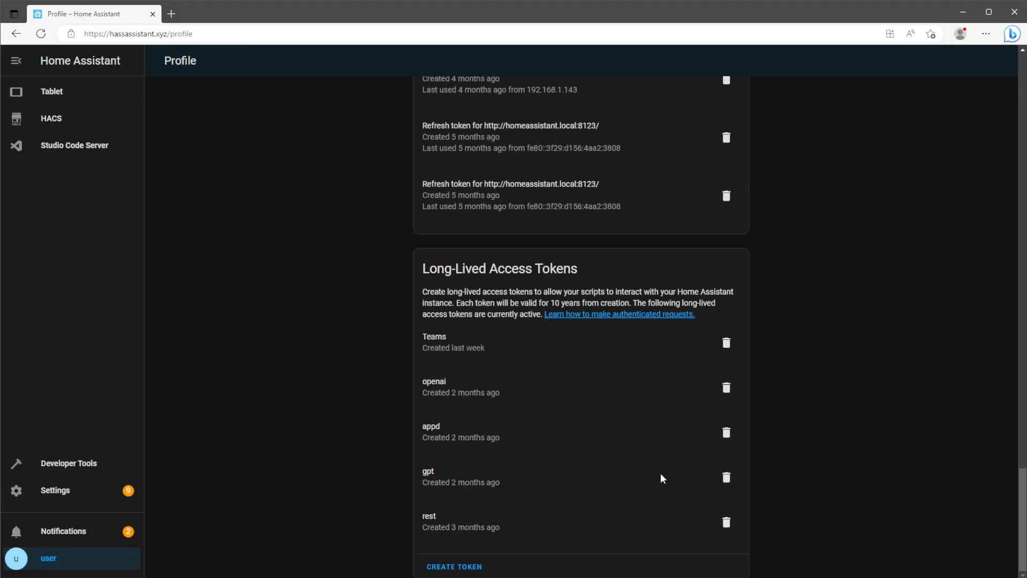
pyautogui.click(458, 567)
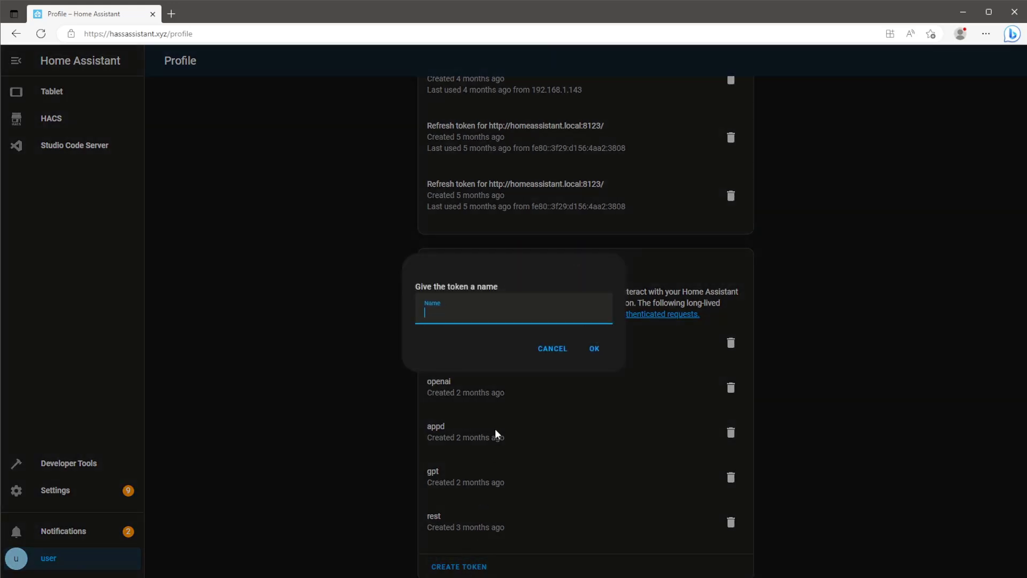
pyautogui.write('Haaska')
pyautogui.click(594, 349)
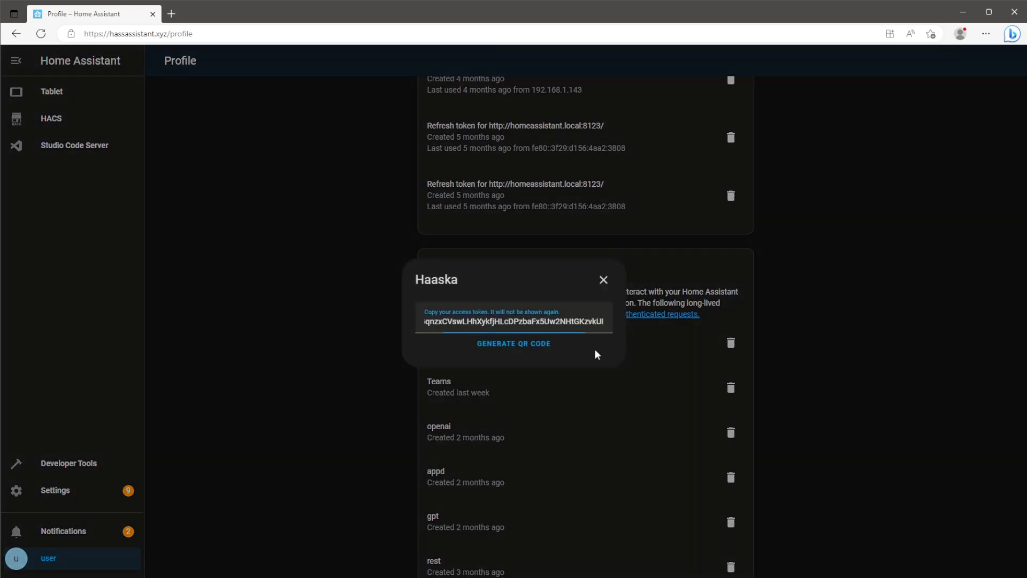
pyautogui.doubleClick(576, 325)
pyautogui.hotkey('ctrl', 'c')
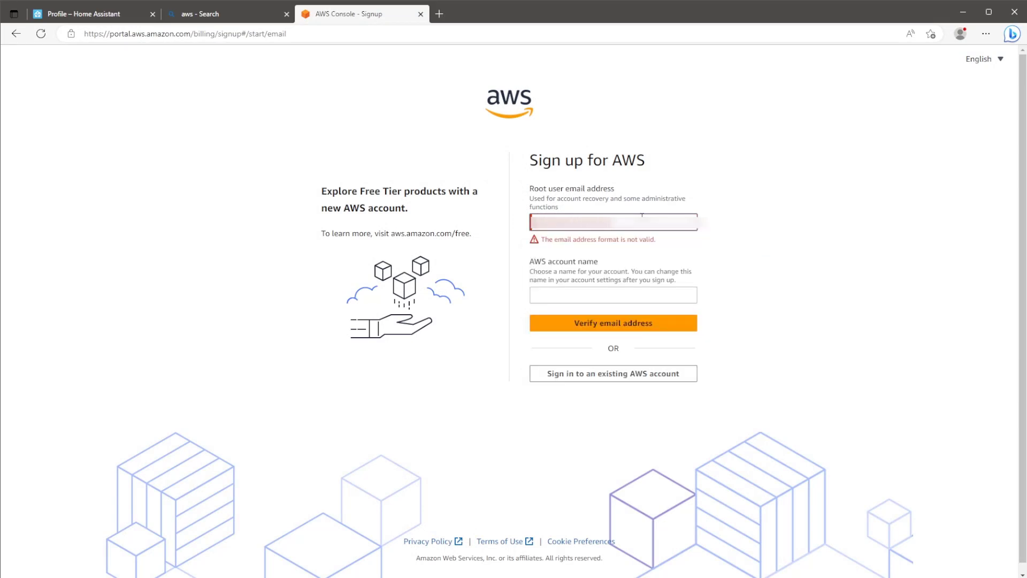
# Enter the hassassistant account name and verify the root email with the emailed code
pyautogui.press('Tab')
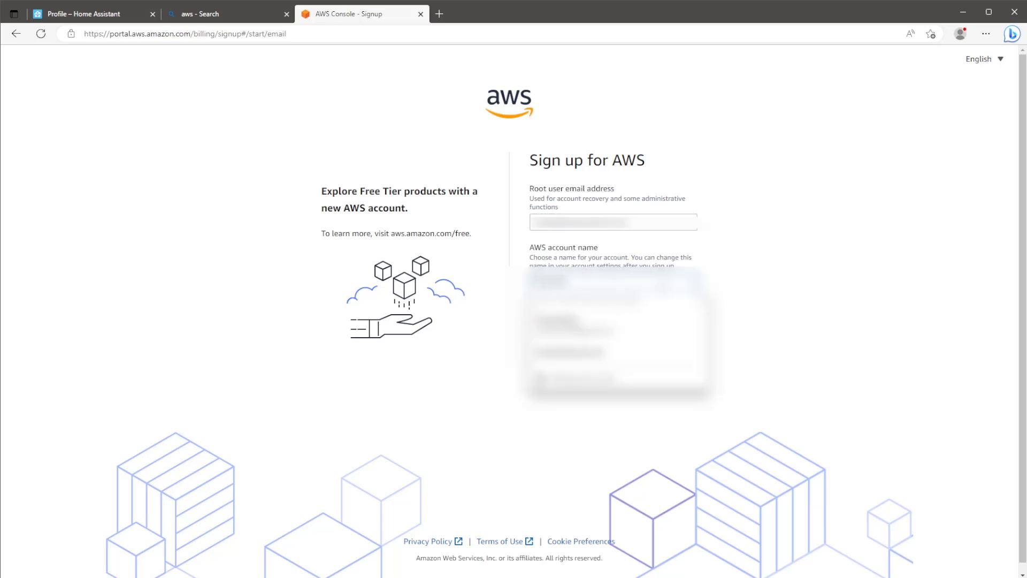
pyautogui.click(724, 324)
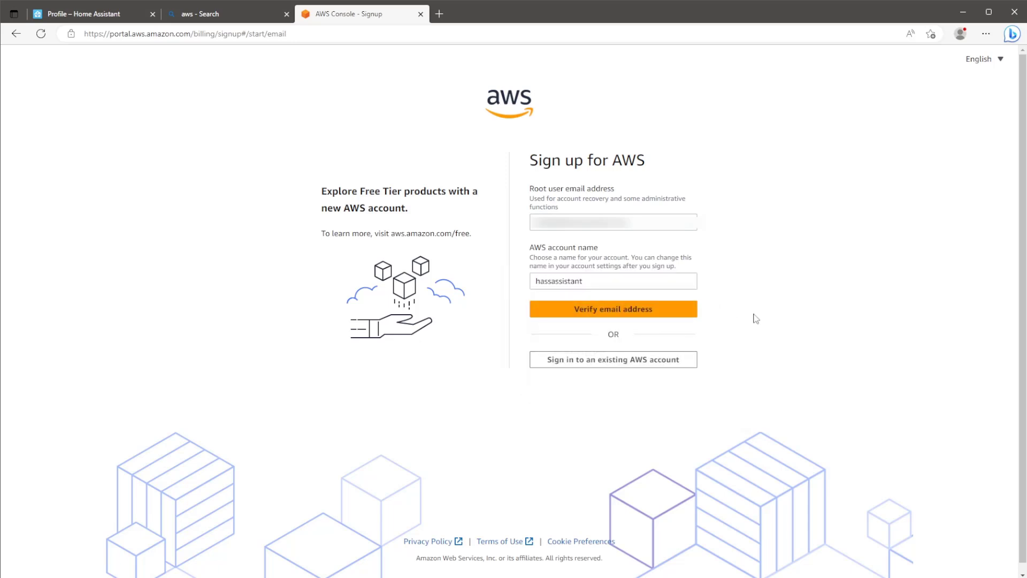
pyautogui.click(654, 317)
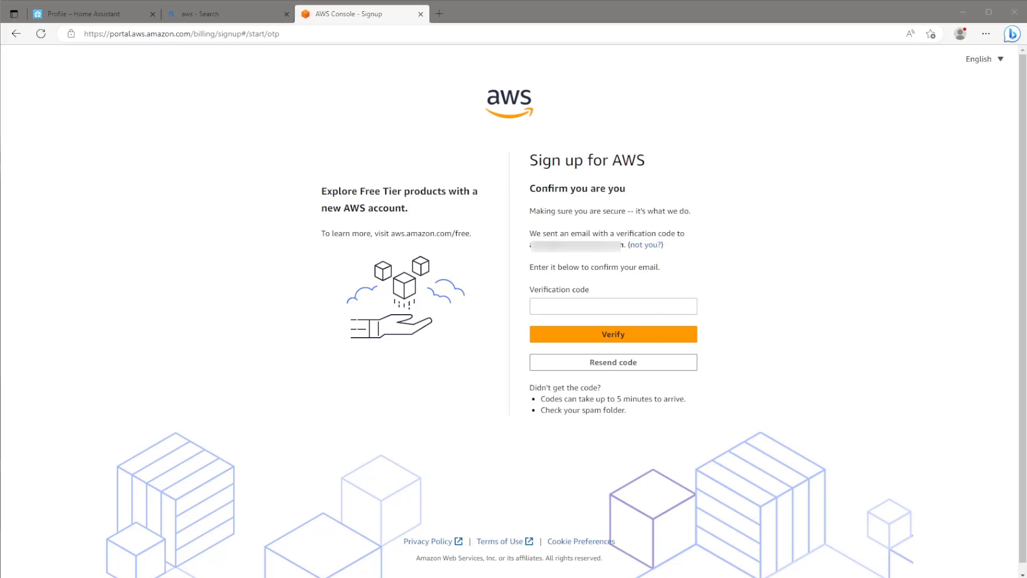
pyautogui.click(610, 302)
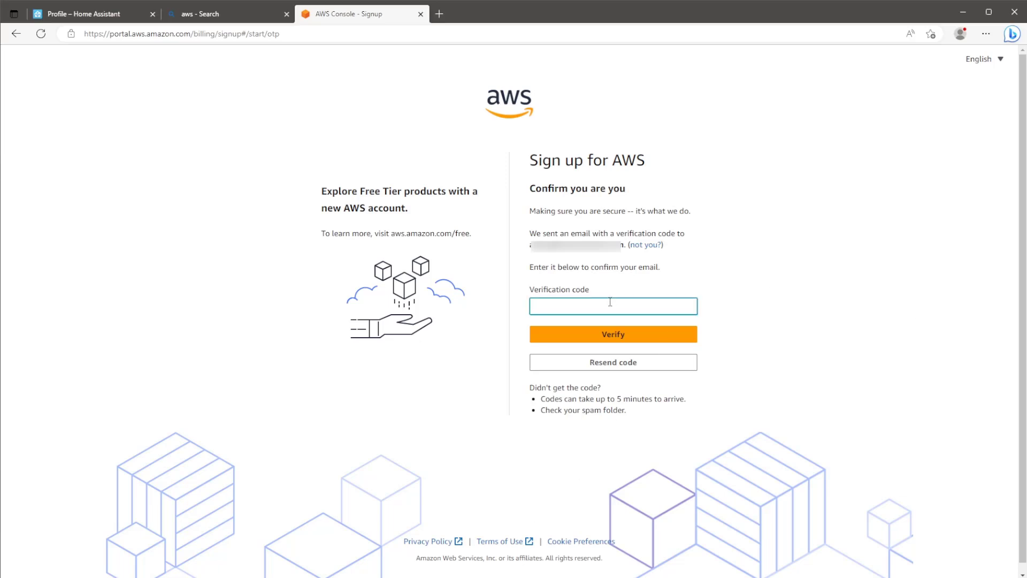
pyautogui.hotkey('ctrl', 'v')
pyautogui.click(643, 334)
# Set and confirm the root user password
pyautogui.click(654, 315)
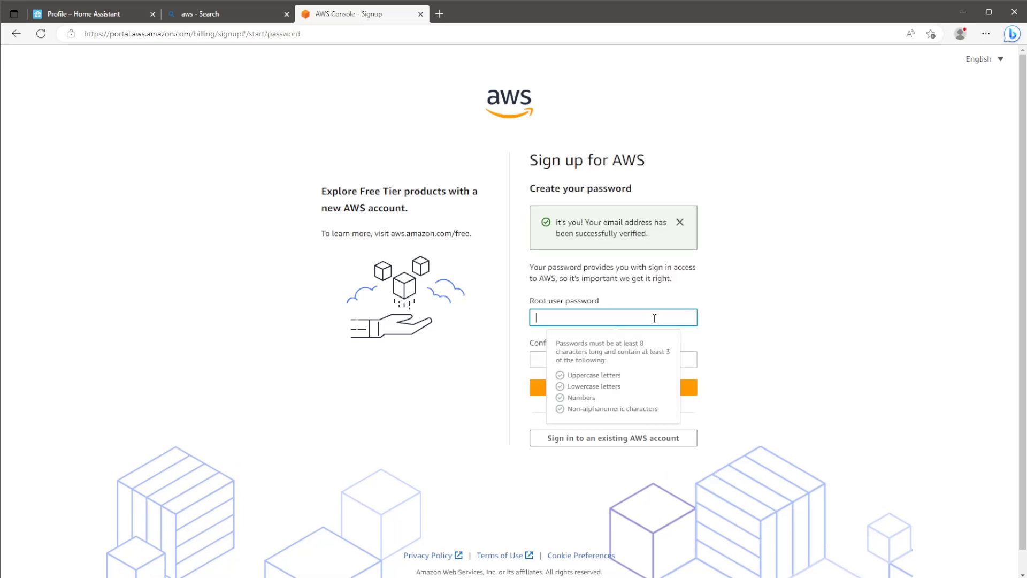
pyautogui.write('••••••••••')
pyautogui.press('Tab')
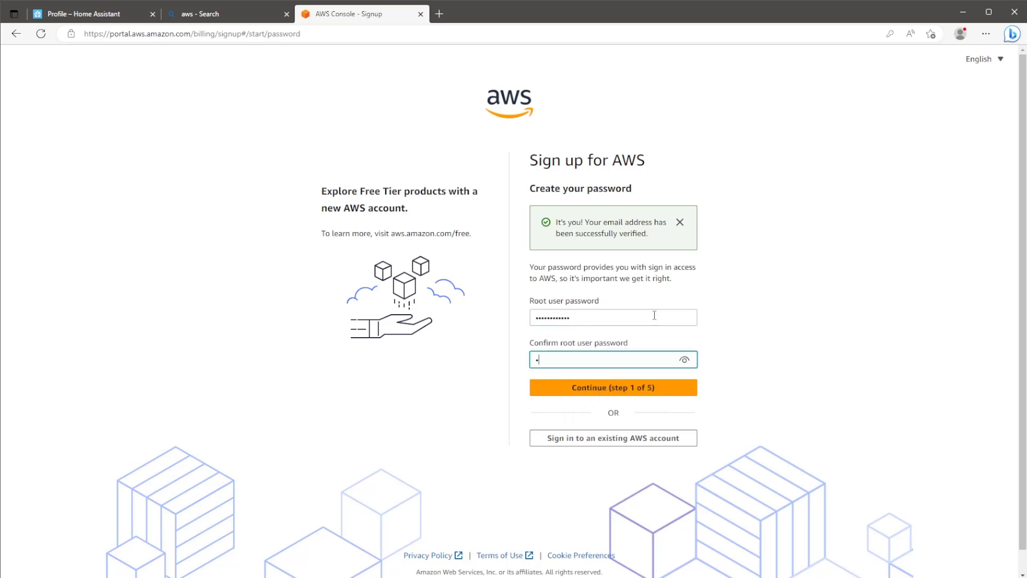
pyautogui.write('••••••••••••')
pyautogui.press('Return')
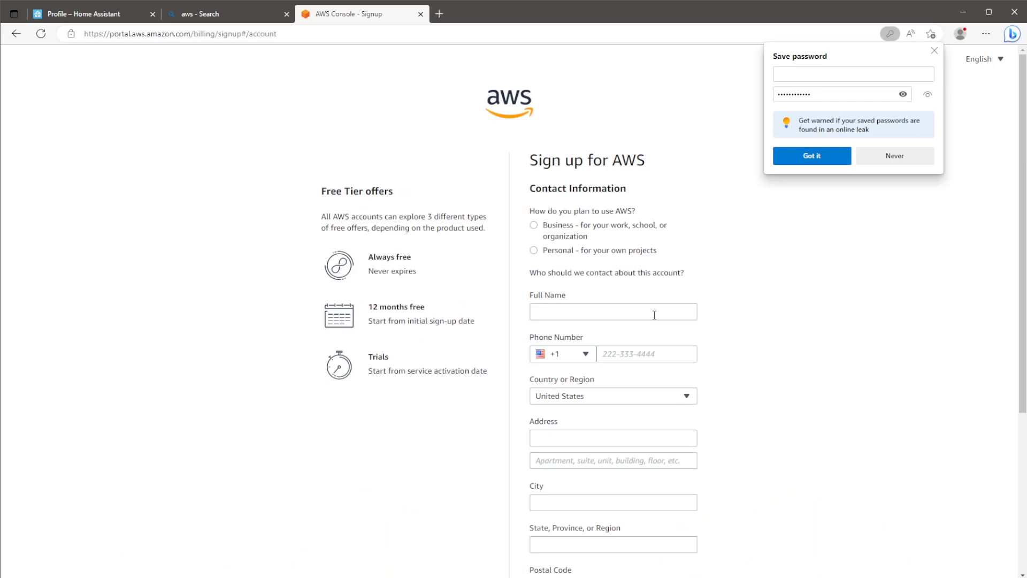
# Fill in Personal contact information with London, London and 10001, accepting the customer agreement
pyautogui.click(533, 250)
pyautogui.click(613, 311)
pyautogui.scroll(-3, 613, 312)
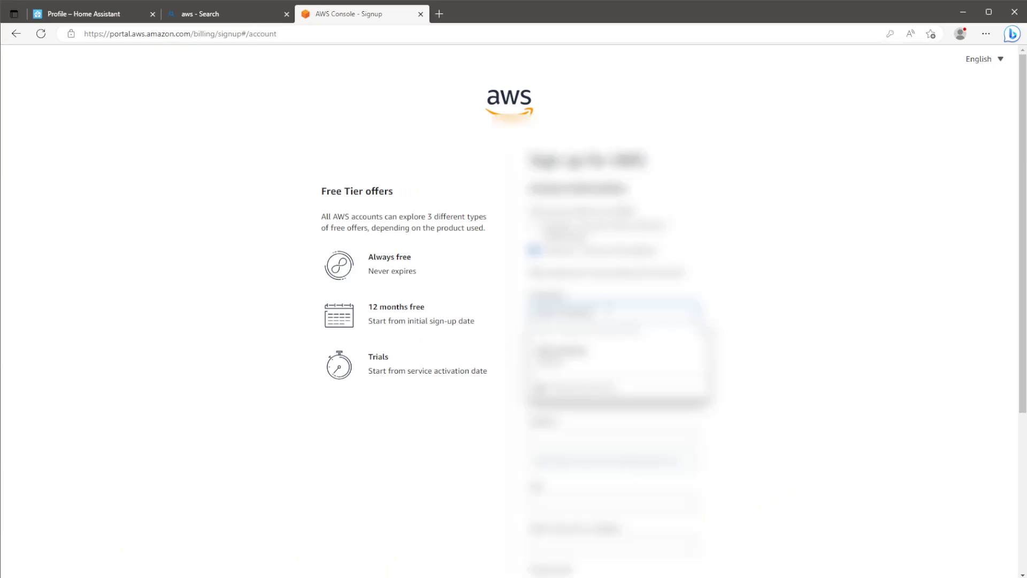
pyautogui.click(563, 353)
pyautogui.press('Return')
pyautogui.click(613, 282)
pyautogui.press('Tab')
pyautogui.write('London')
pyautogui.press('Tab')
pyautogui.write('London')
pyautogui.press('Tab')
pyautogui.write('10001')
pyautogui.press('Tab')
pyautogui.press('space')
pyautogui.press('Return')
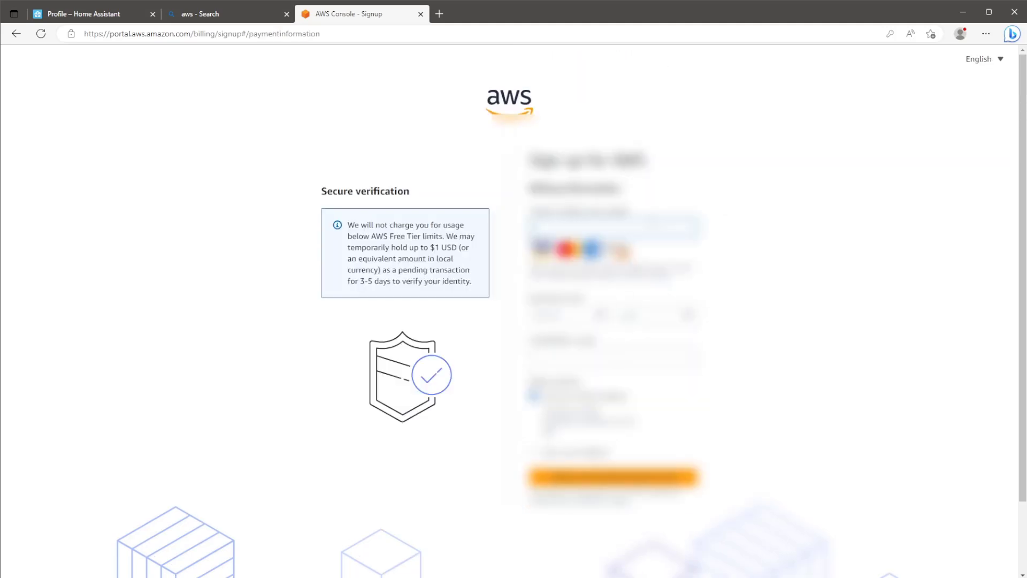
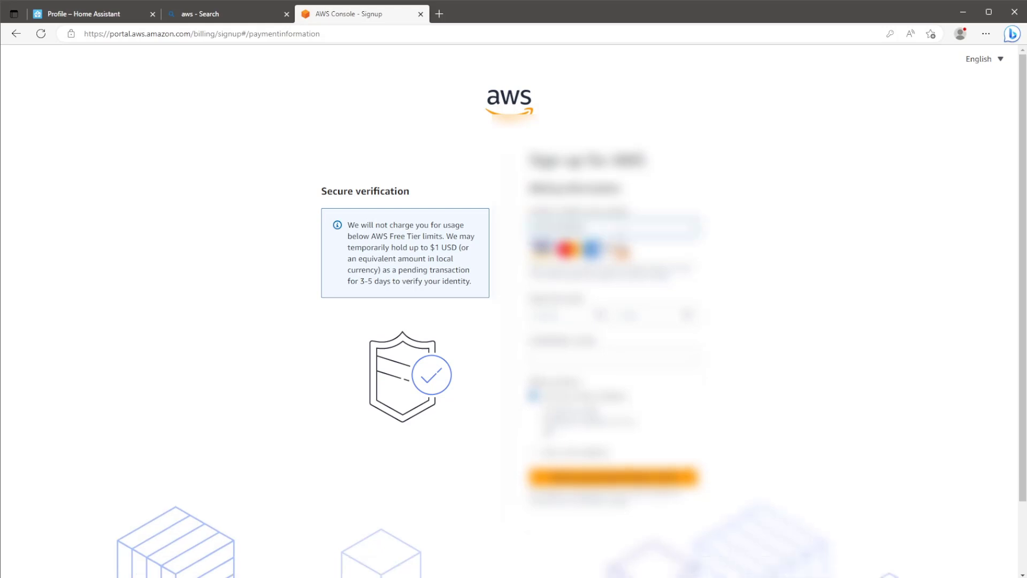
# Enter the card number and cardholder's name, then complete the bank's card verification
pyautogui.press('Tab')
pyautogui.press('Tab')
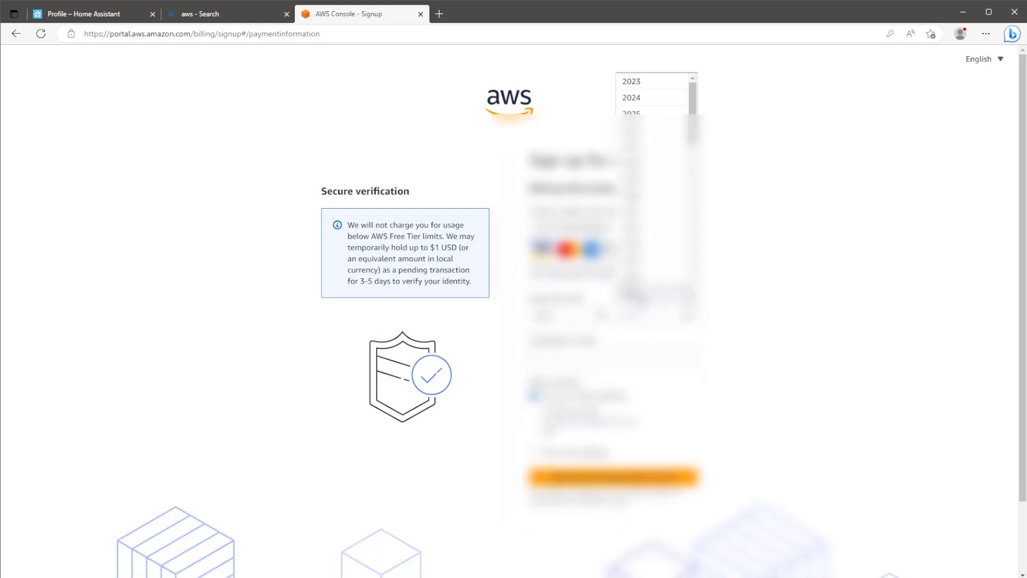
pyautogui.press('Tab')
pyautogui.press('Return')
pyautogui.press('Return')
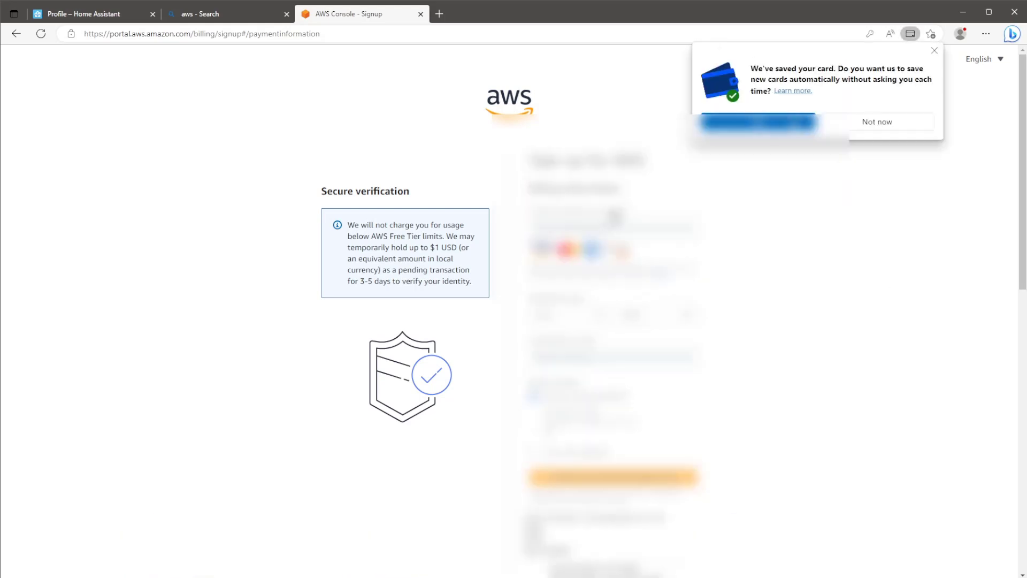
pyautogui.click(800, 239)
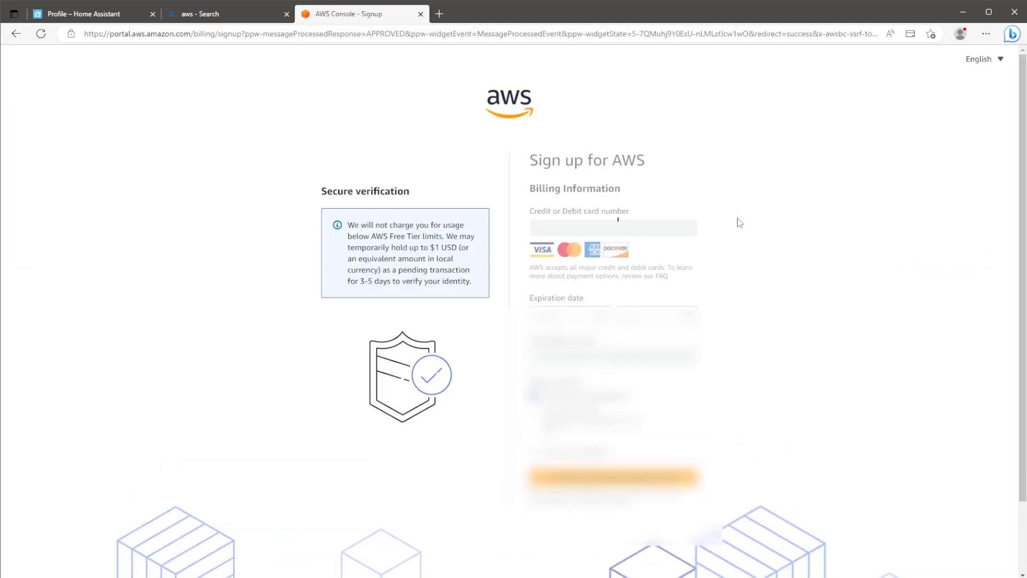
# Verify a United States phone number with the texted code and finish sign-up on Basic support
pyautogui.click(616, 332)
pyautogui.click(592, 133)
pyautogui.click(616, 378)
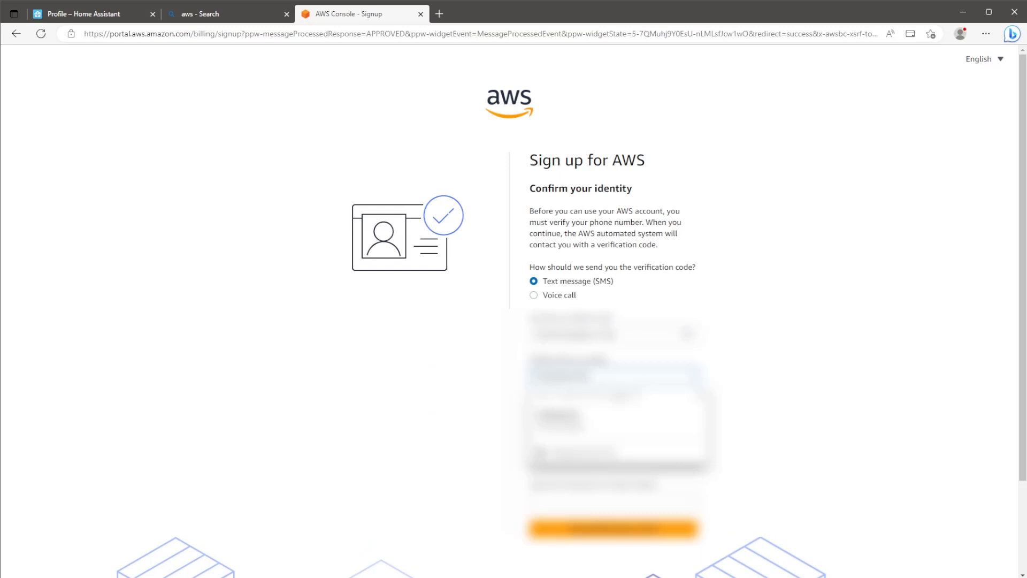
pyautogui.click(613, 501)
pyautogui.press('Return')
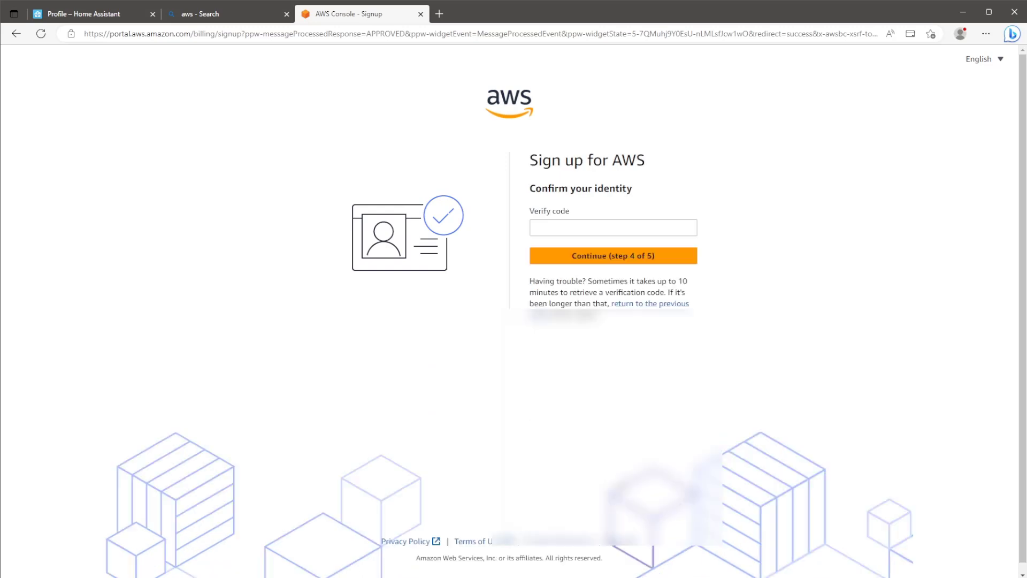
pyautogui.click(640, 228)
pyautogui.press('Return')
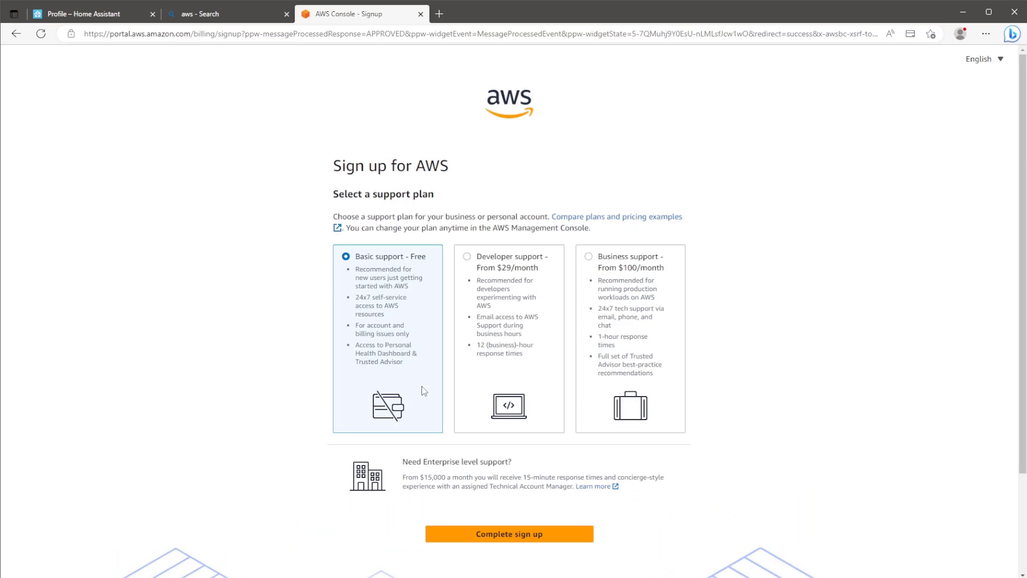
pyautogui.click(512, 535)
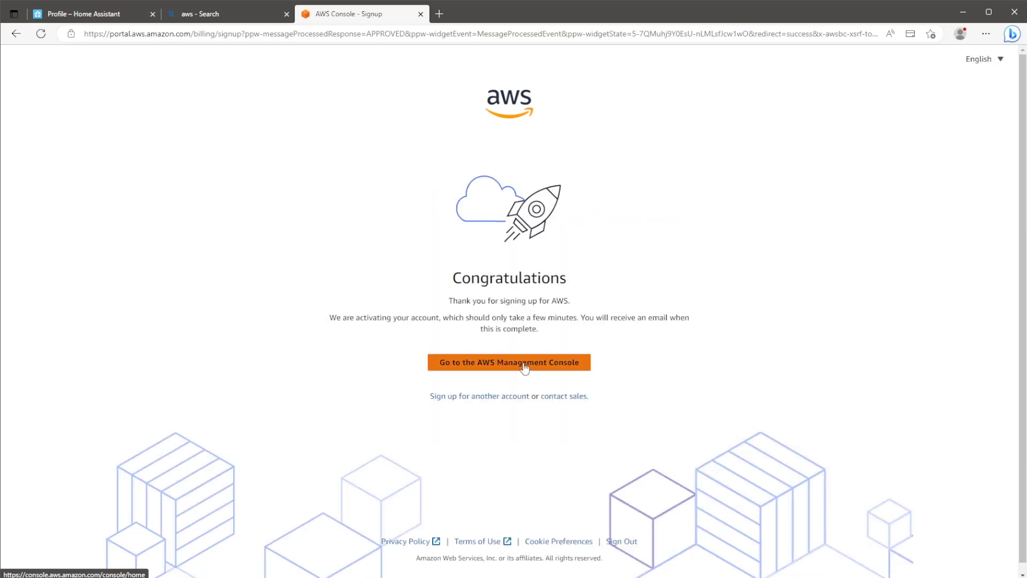
# Go to the AWS Management Console and sign in as root with the saved email
pyautogui.click(554, 367)
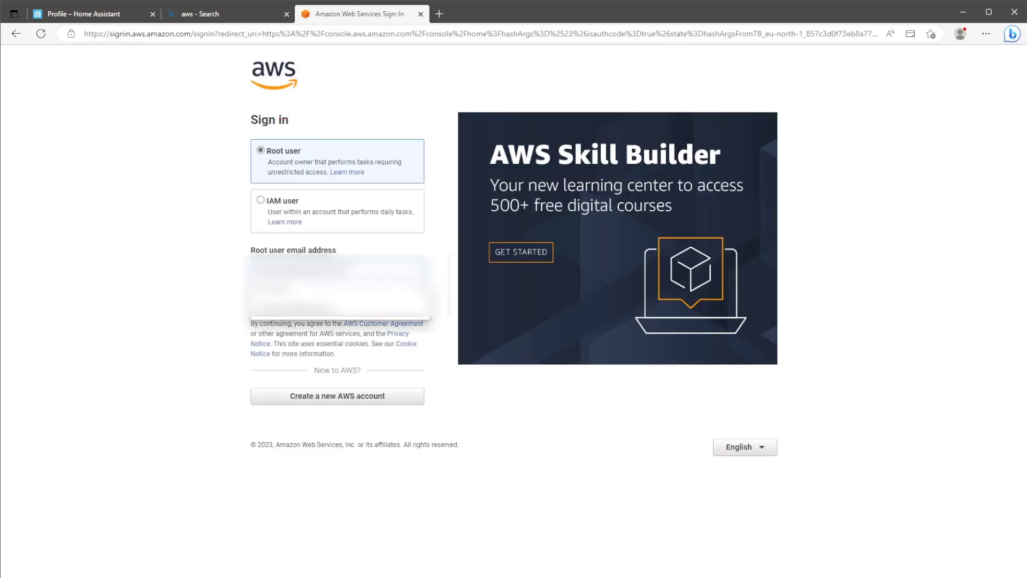
pyautogui.press('Down')
pyautogui.press('Return')
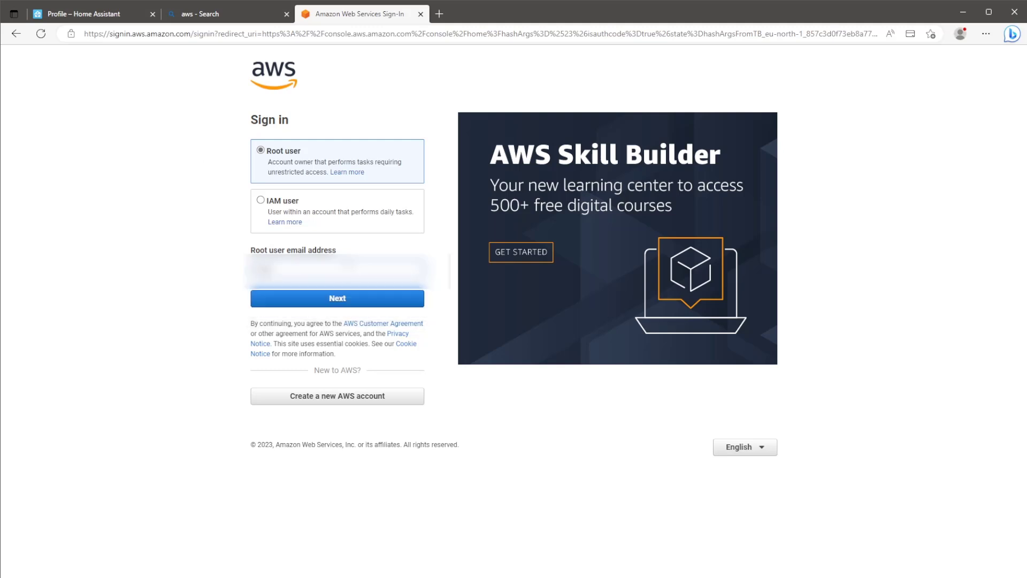
pyautogui.click(353, 297)
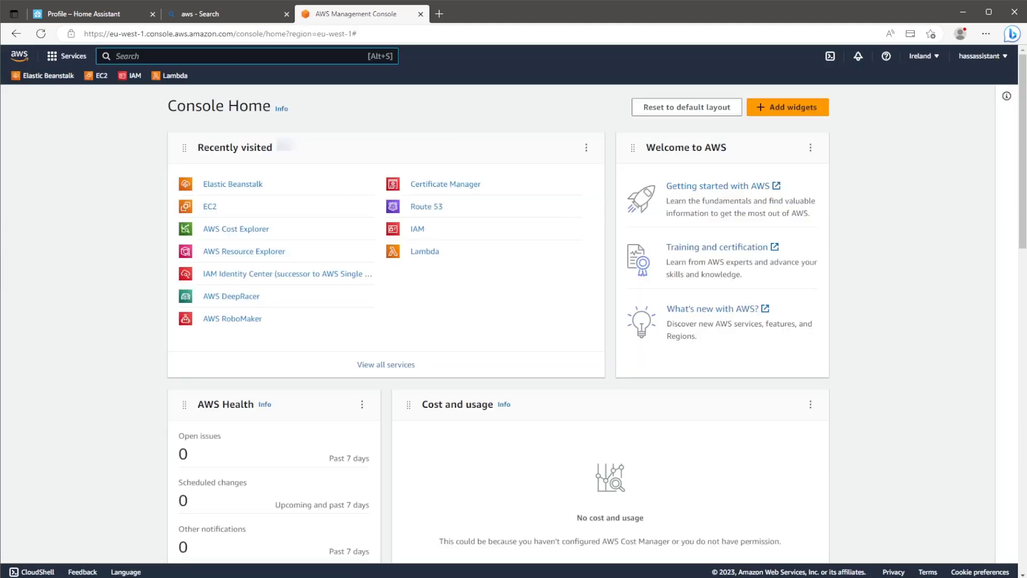
# Create a root access key on the Security credentials page and copy its secret access key
pyautogui.click(986, 58)
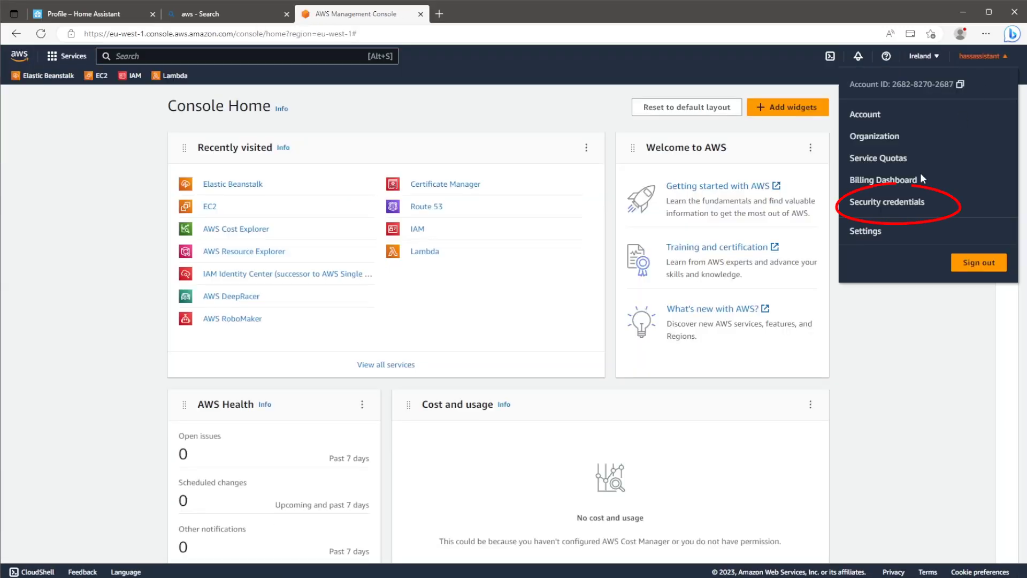
pyautogui.click(903, 204)
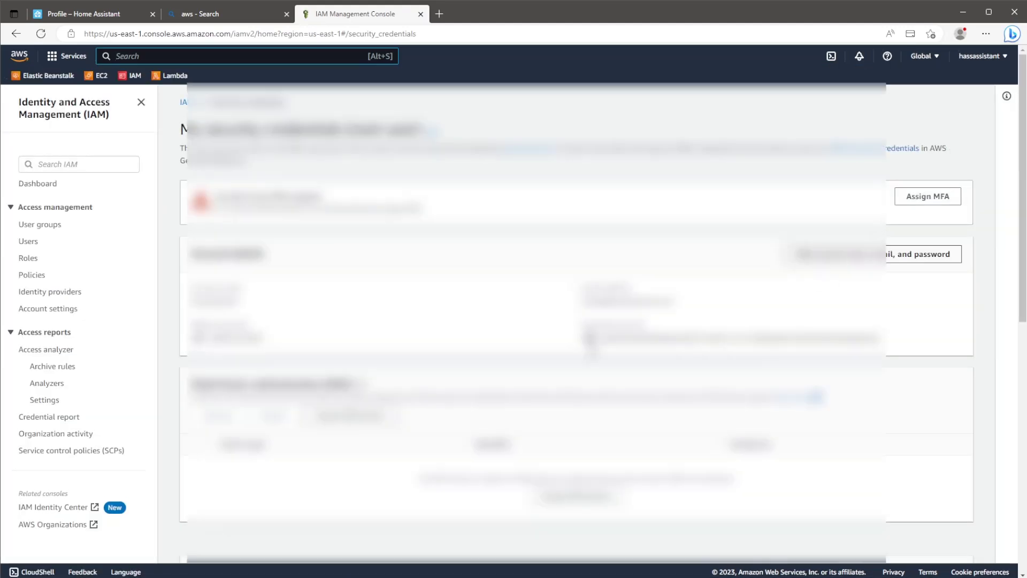
pyautogui.scroll(-4, 896, 216)
pyautogui.scroll(-2, 196, 254)
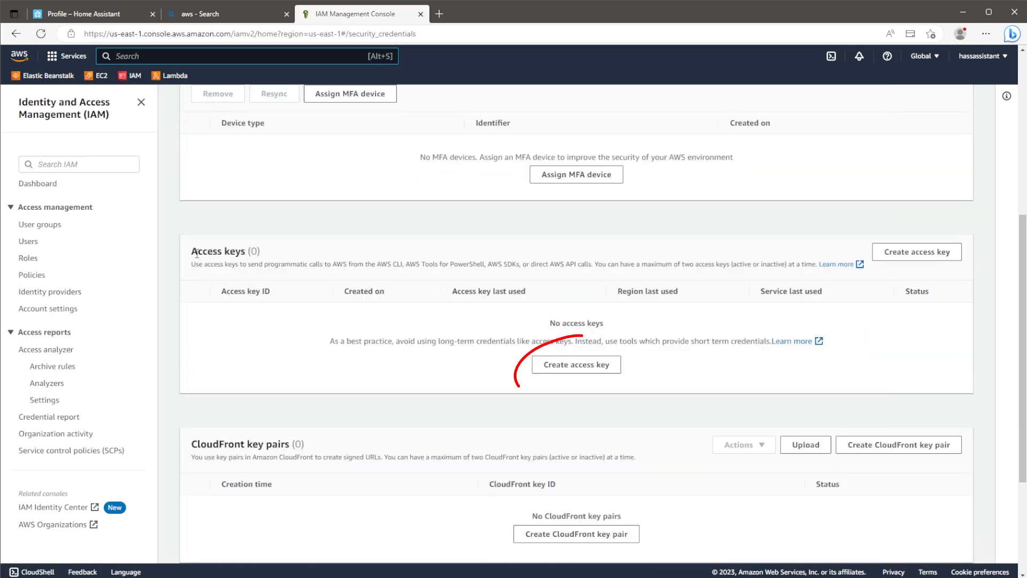
pyautogui.click(561, 364)
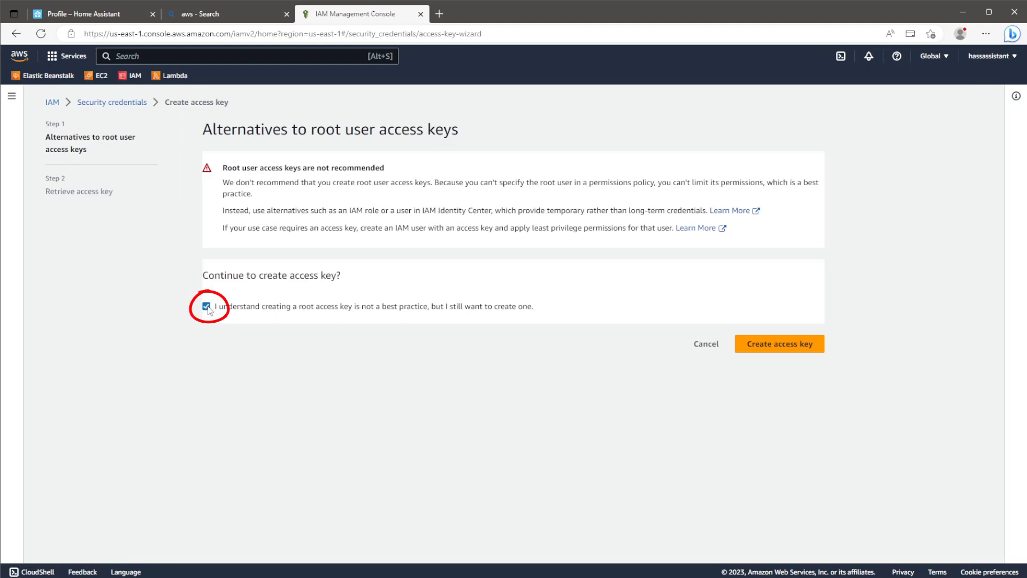
pyautogui.click(789, 346)
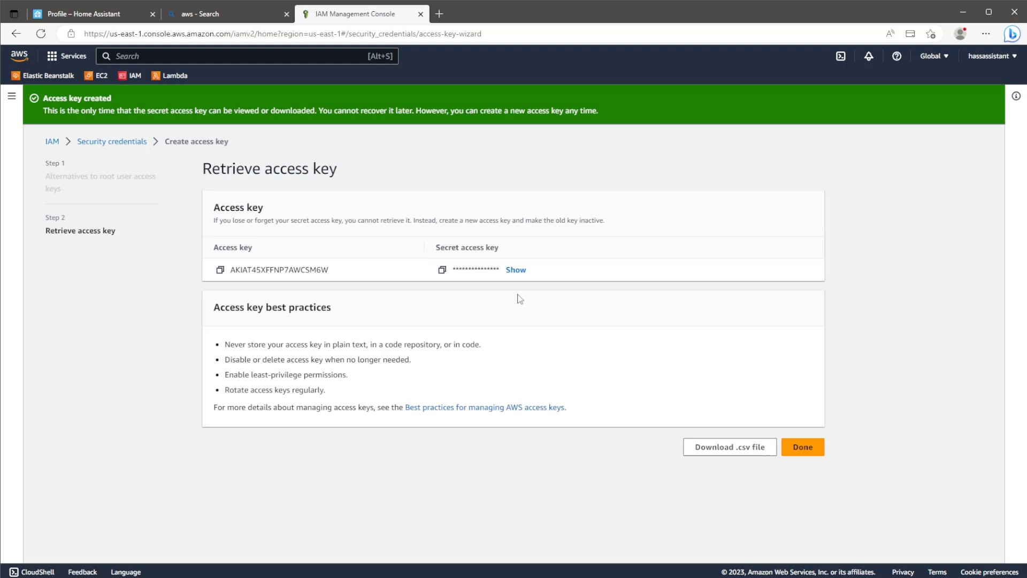
pyautogui.click(522, 272)
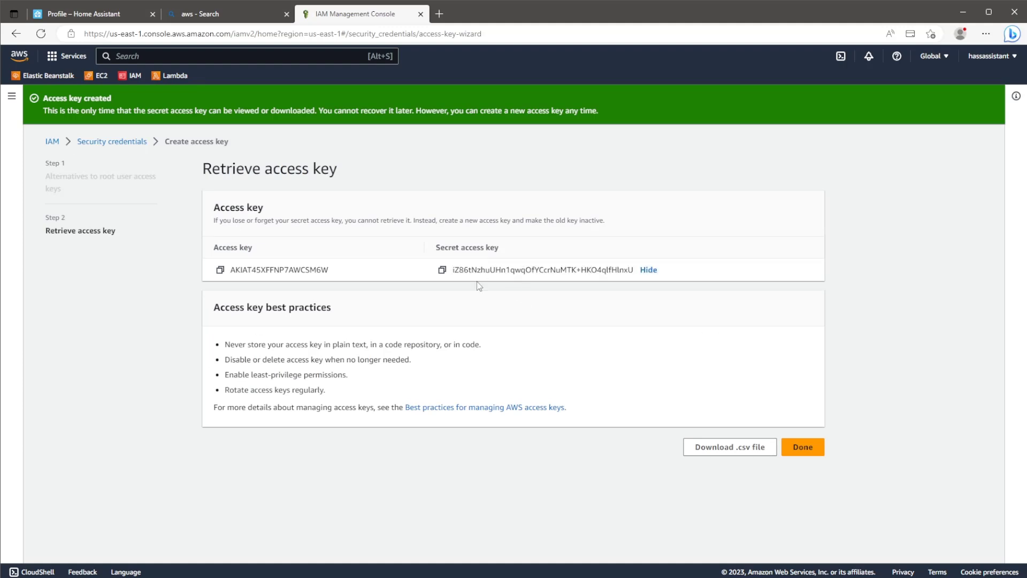
pyautogui.click(442, 270)
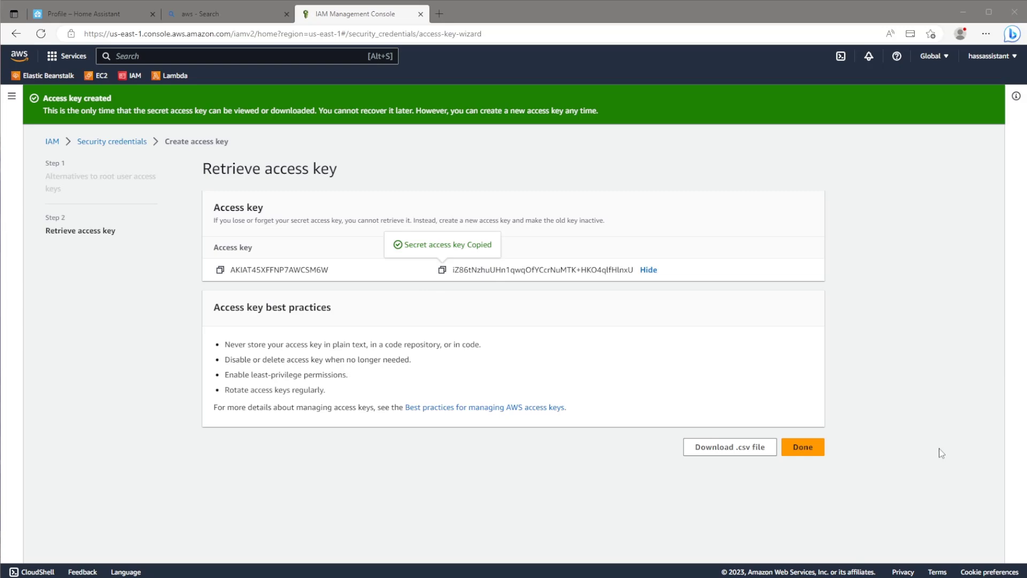
pyautogui.click(806, 448)
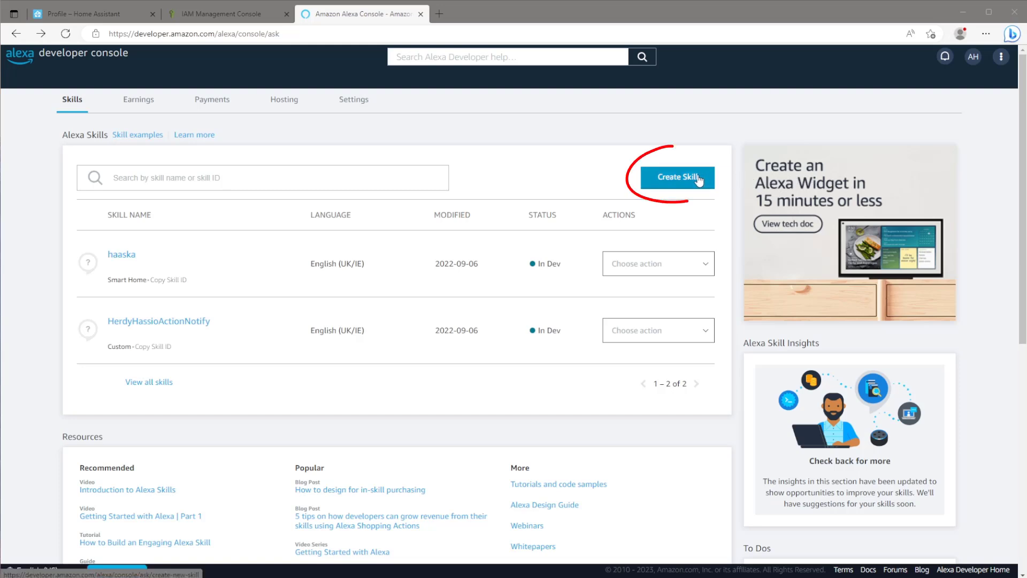
# Start a new skill named Haaska V2 with English (UK) as the primary locale
pyautogui.click(697, 178)
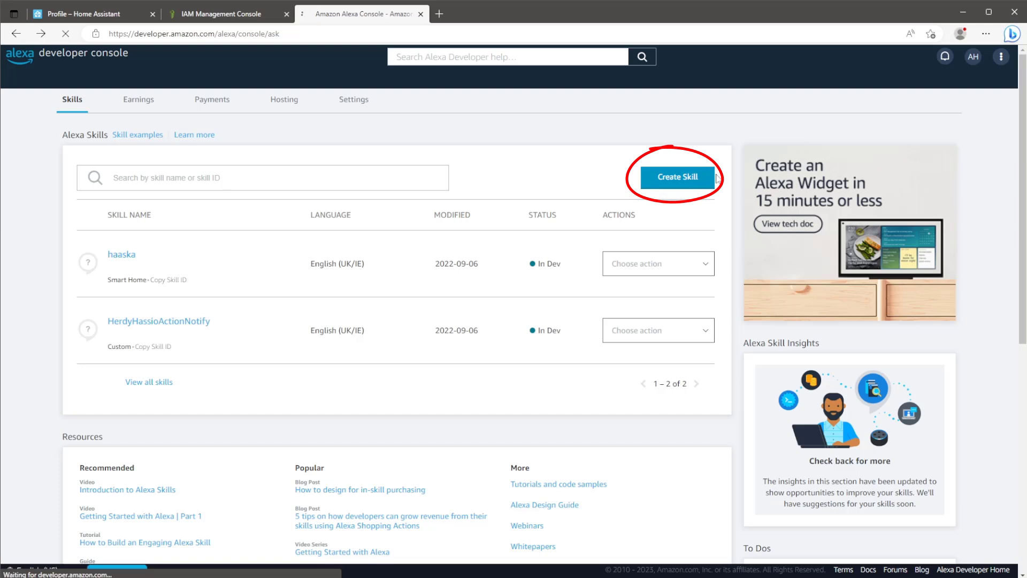
pyautogui.click(163, 235)
pyautogui.write('Haaska')
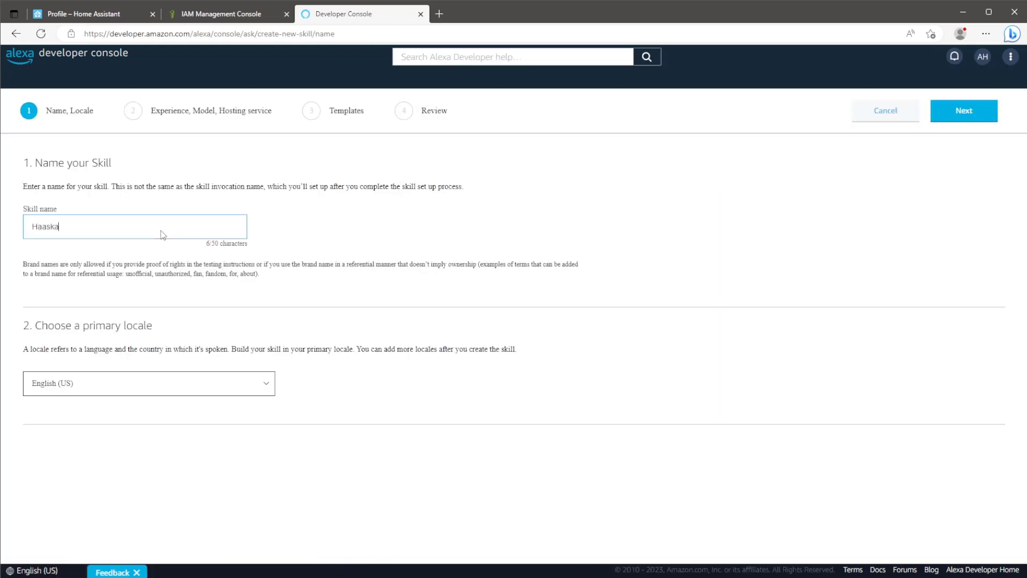
pyautogui.write(' V2')
pyautogui.click(140, 383)
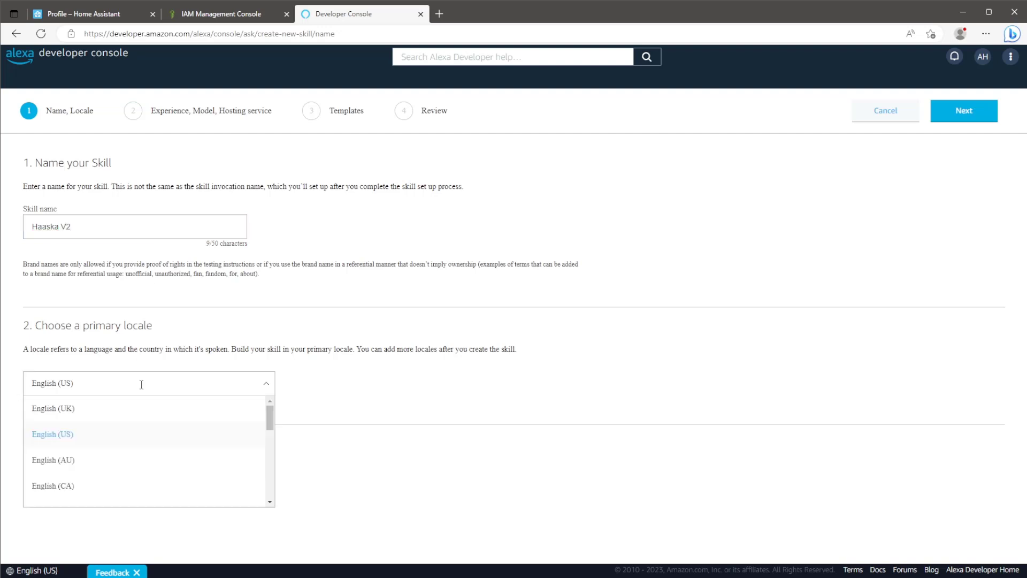
pyautogui.click(159, 410)
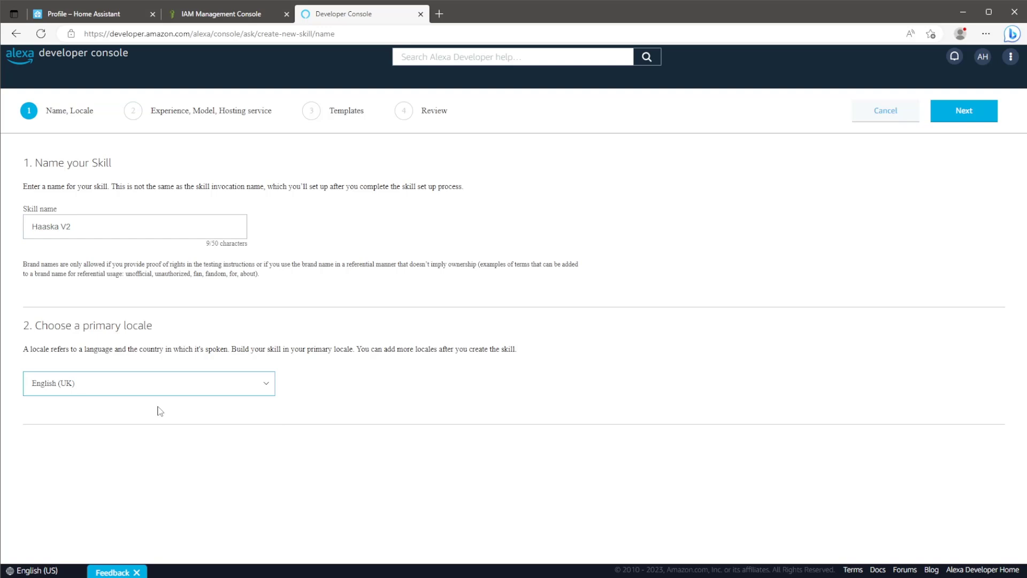
pyautogui.click(964, 114)
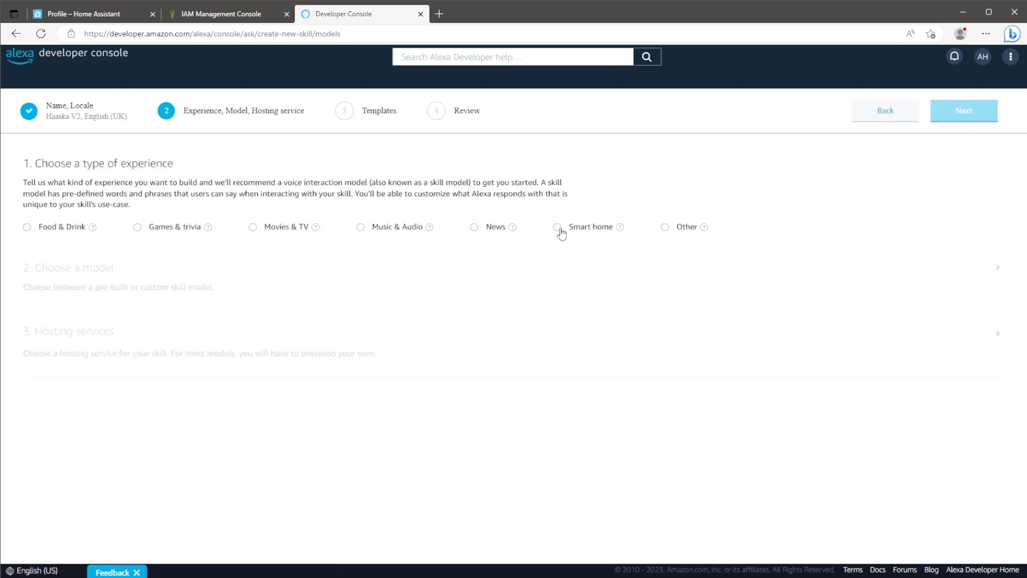
# Choose the Smart home experience with self-provisioned hosting and create the skill
pyautogui.click(558, 228)
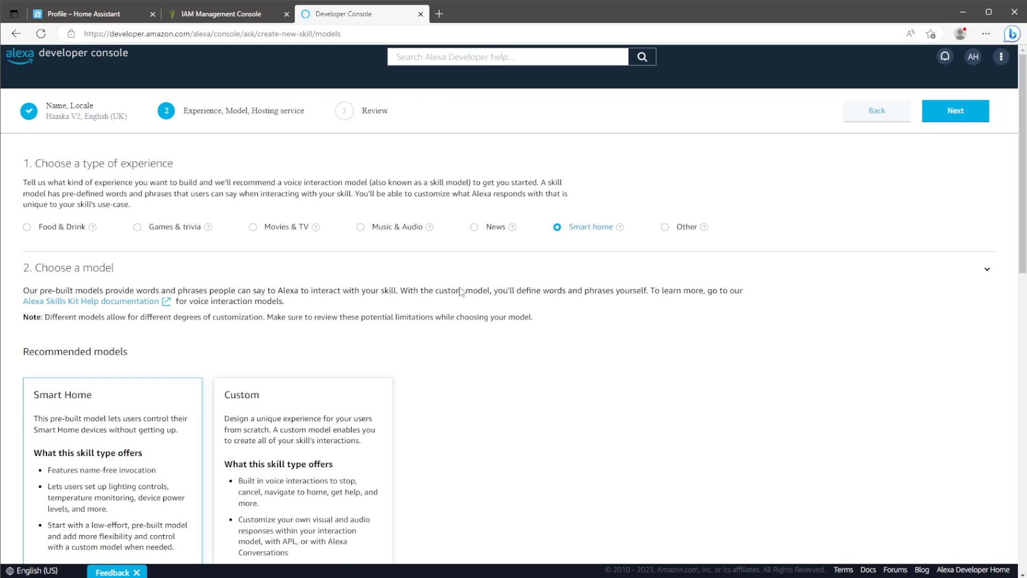
pyautogui.scroll(-5, 458, 289)
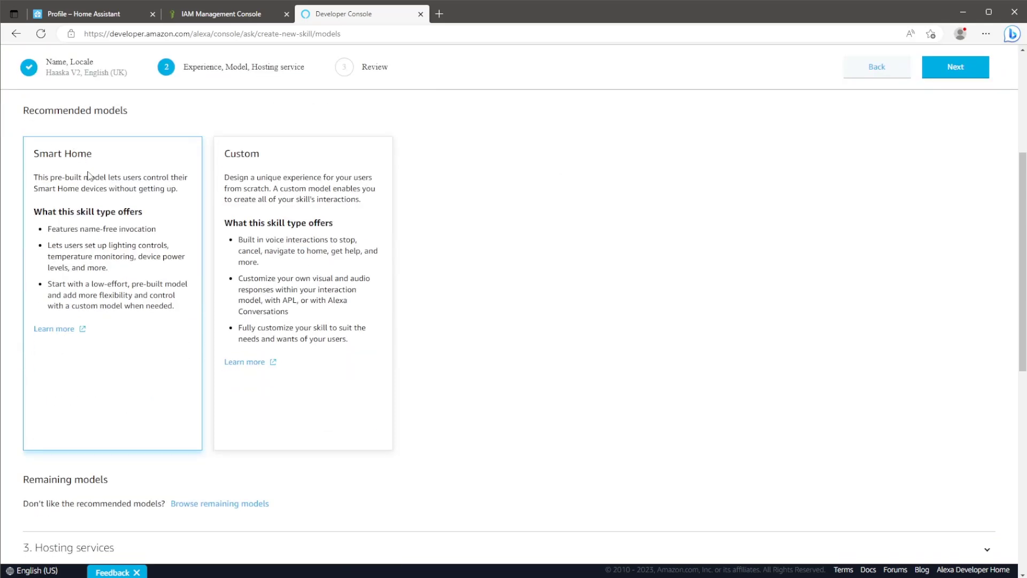
pyautogui.scroll(-8, 148, 220)
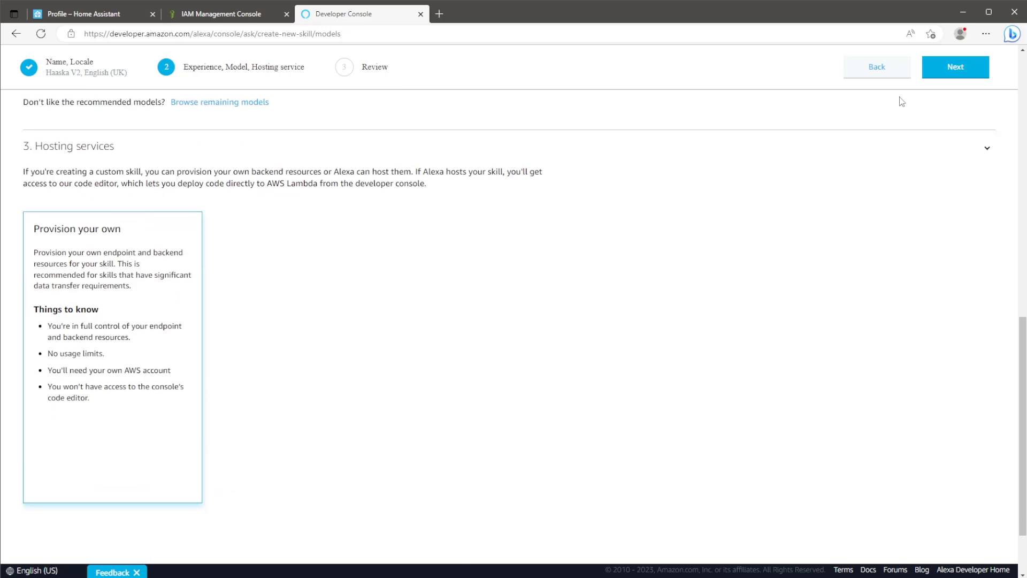
pyautogui.click(972, 77)
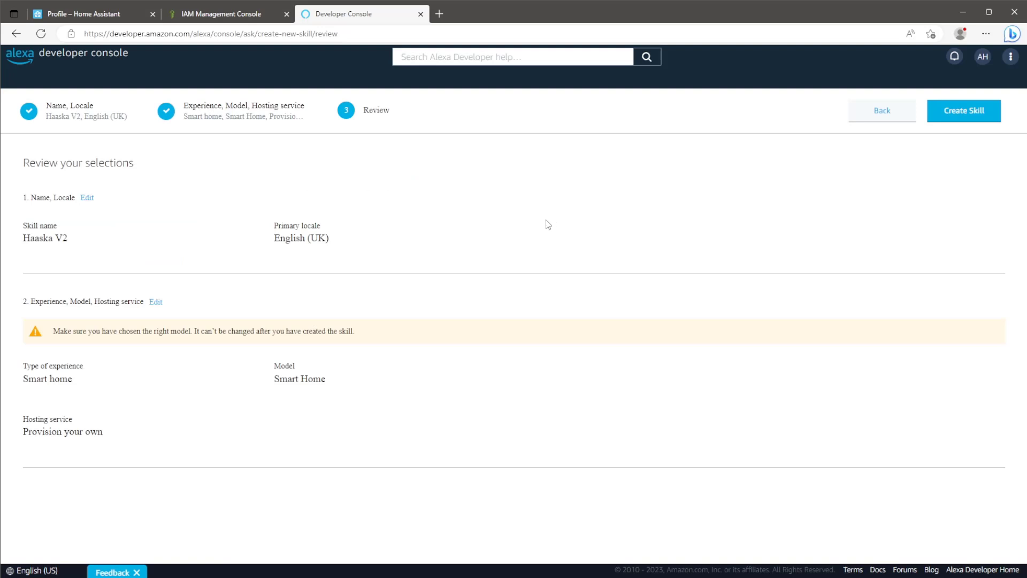
pyautogui.click(986, 108)
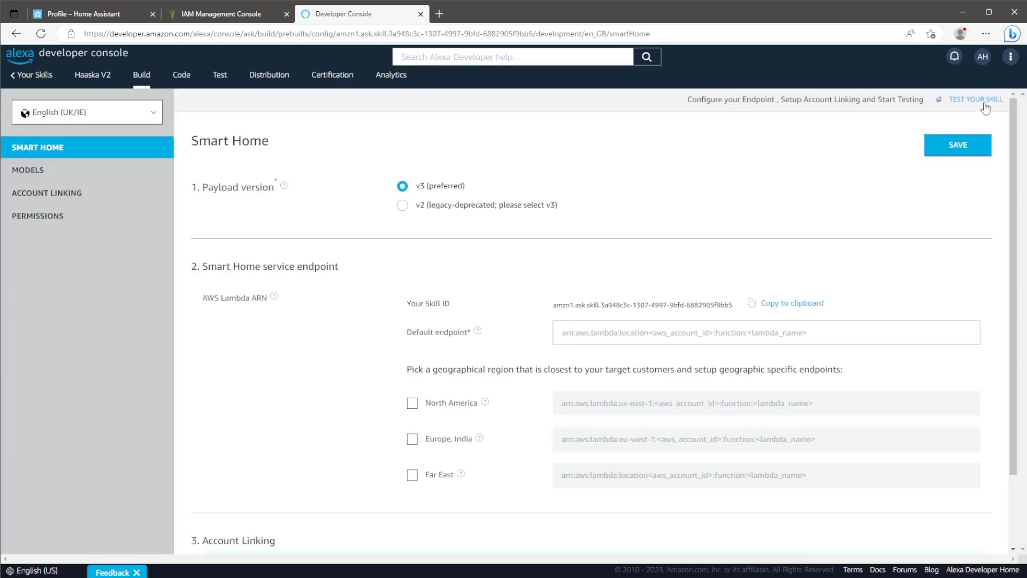
# Copy the new Haaska V2 skill ID
pyautogui.moveTo(642, 278)
pyautogui.mouseDown()
pyautogui.moveTo(544, 295)
pyautogui.moveTo(755, 302)
pyautogui.moveTo(589, 279)
pyautogui.mouseUp()
pyautogui.tripleClick(641, 313)
pyautogui.hotkey('ctrl', 'c')
pyautogui.click(686, 304)
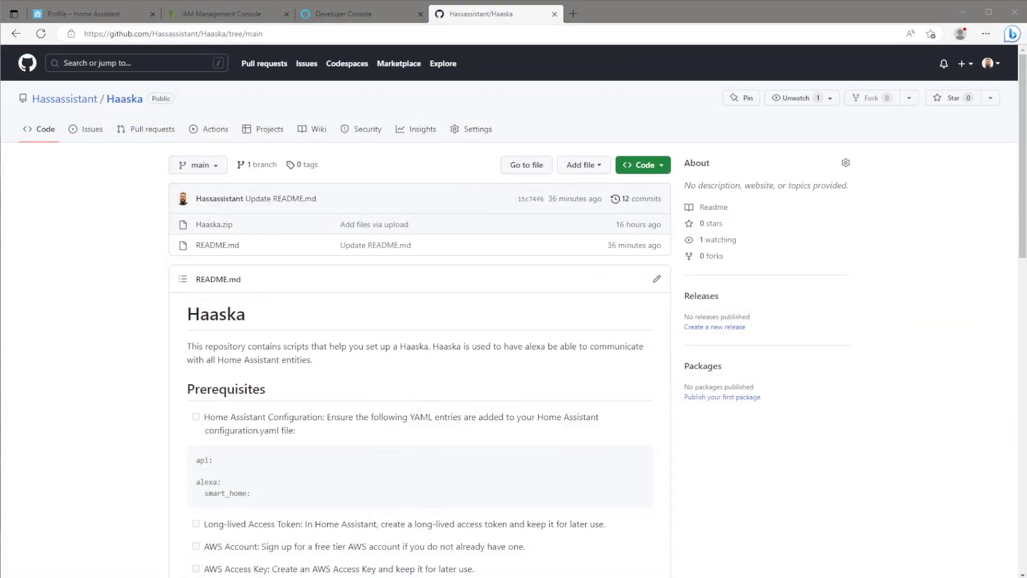
# Download the Haaska repository as Haaska-main.zip from the Code button's Download ZIP option
pyautogui.click(643, 165)
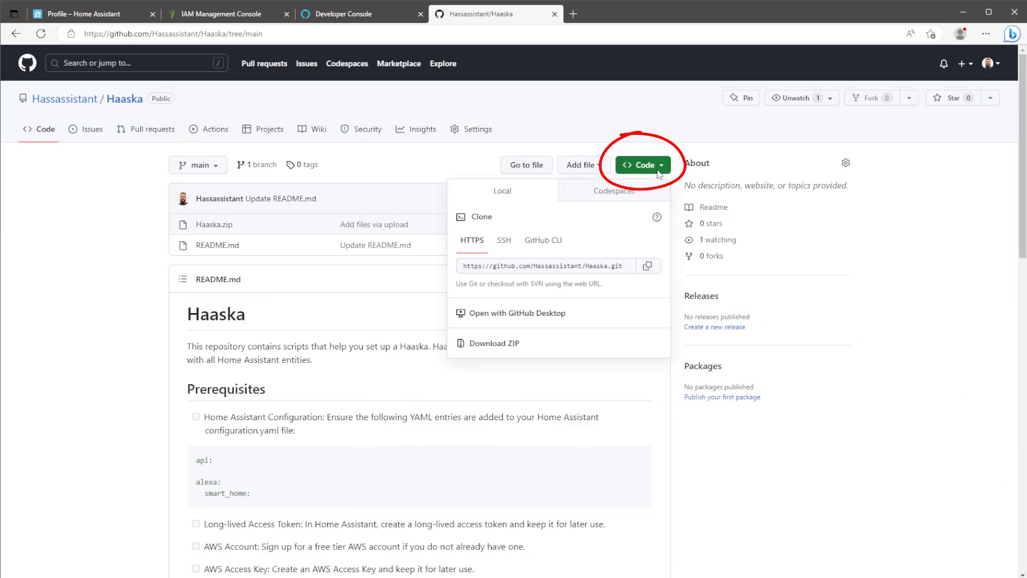
pyautogui.click(515, 346)
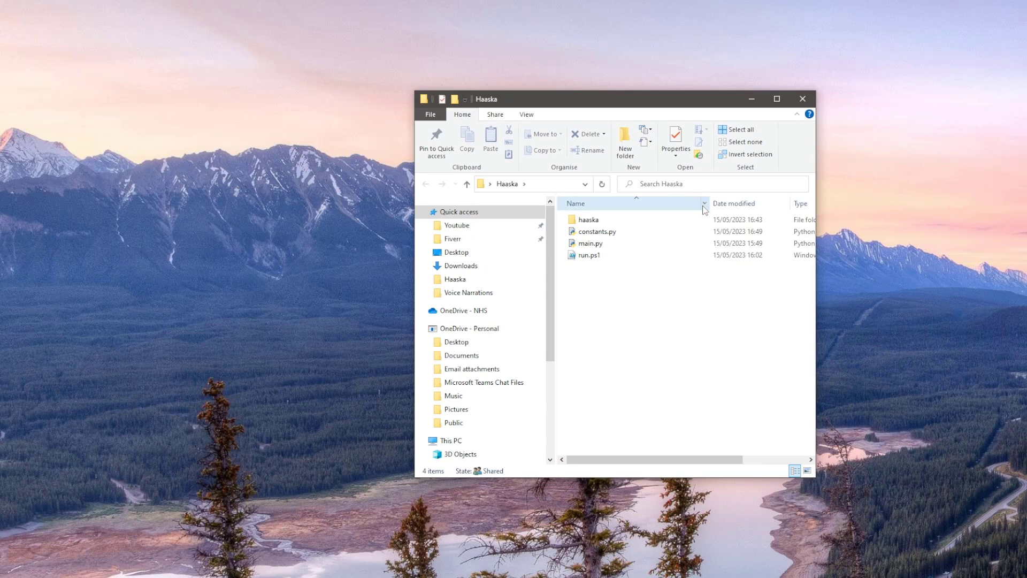
# Open constants.py from the Haaska folder in Notepad and move the window fully on screen
pyautogui.click(628, 230)
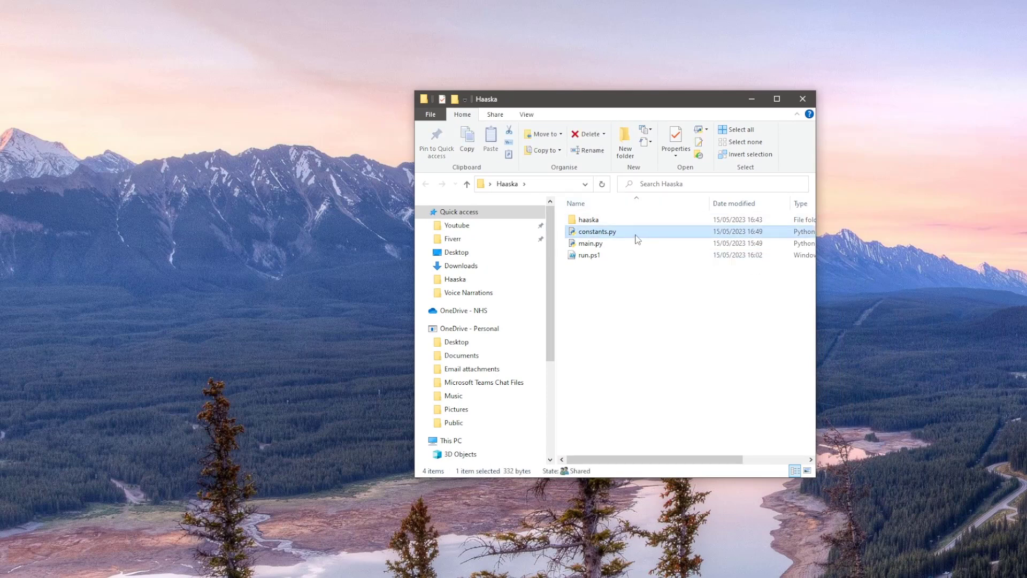
pyautogui.rightClick(638, 240)
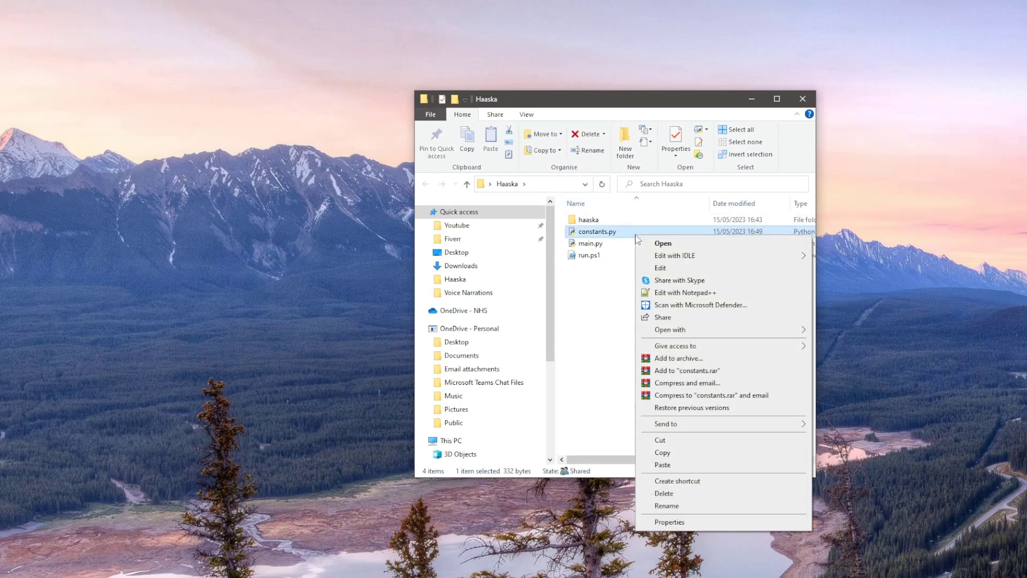
pyautogui.click(675, 269)
pyautogui.moveTo(712, 48); pyautogui.dragTo(511, 81)
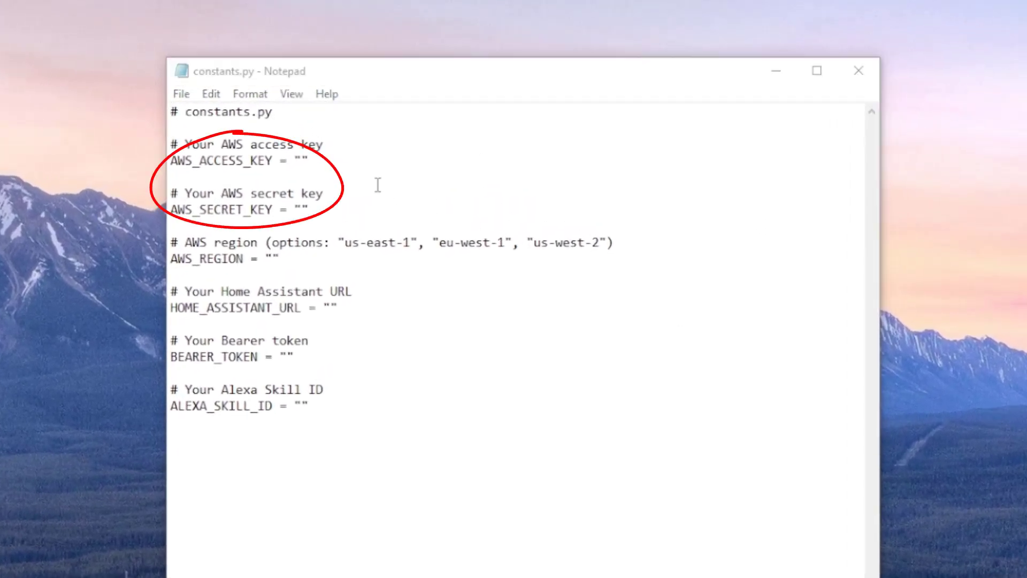
pyautogui.click(301, 160)
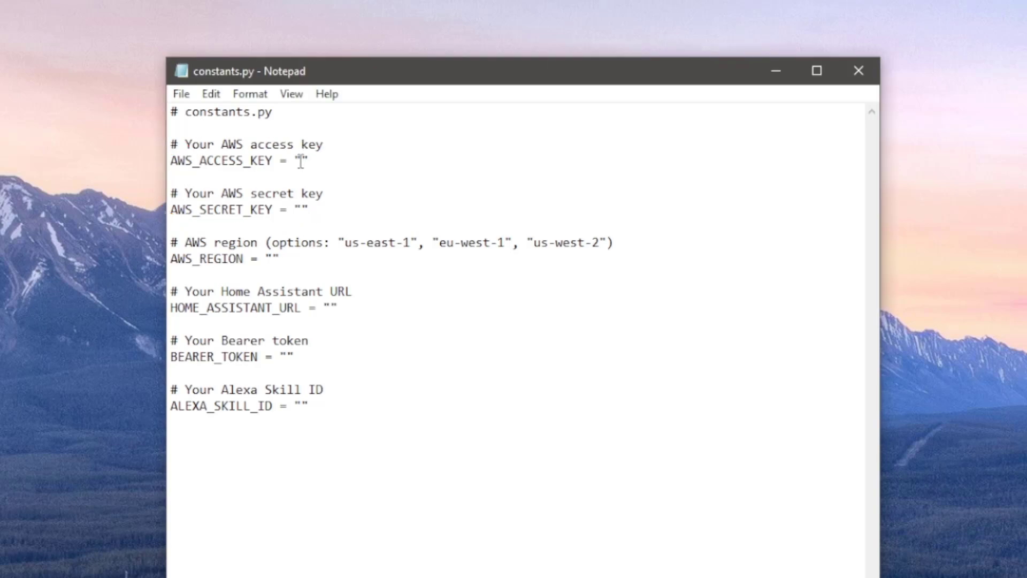
pyautogui.hotkey('ctrl', 'v')
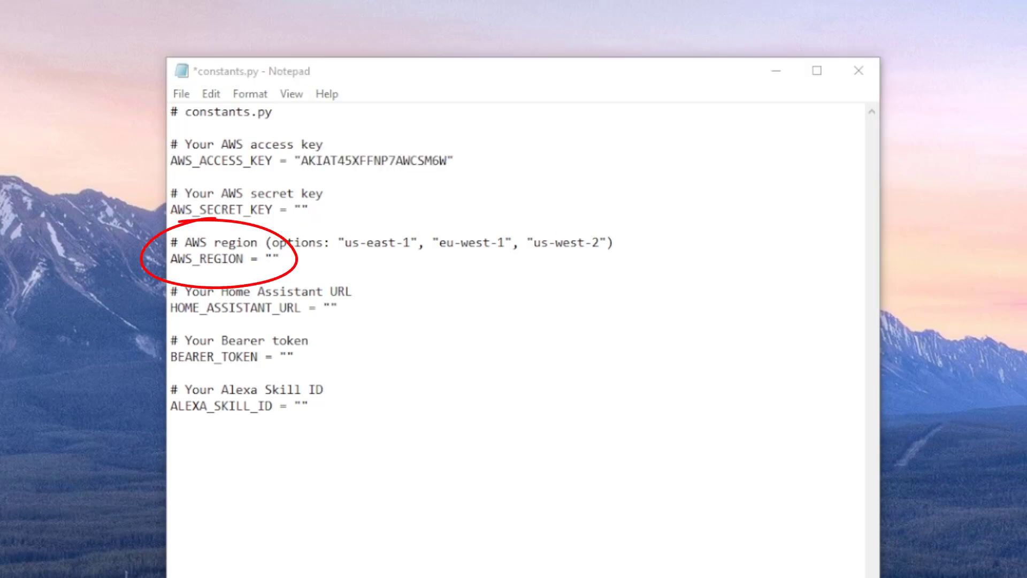
pyautogui.click(299, 209)
pyautogui.hotkey('ctrl', 'v')
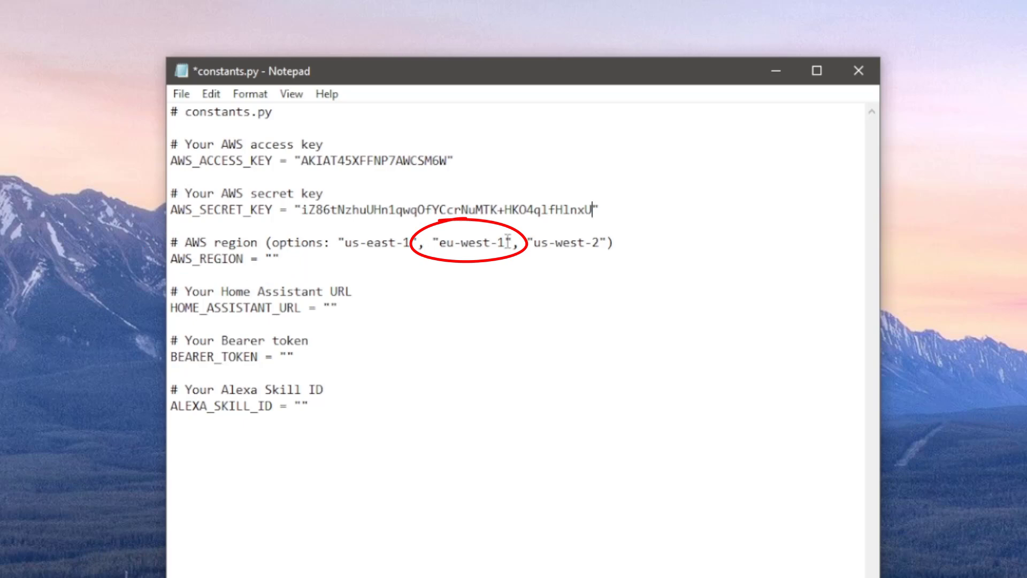
pyautogui.moveTo(506, 243); pyautogui.dragTo(439, 242)
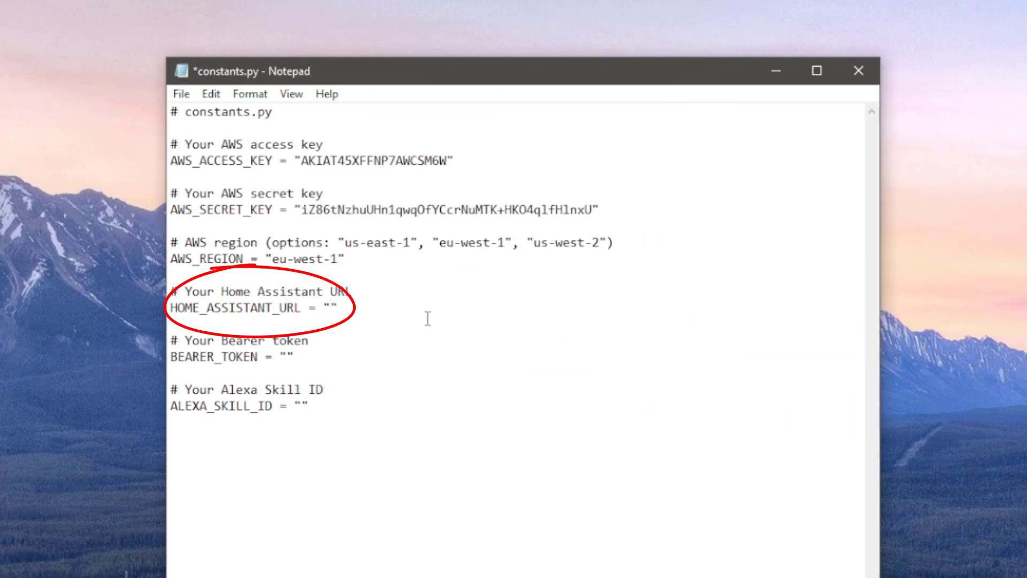
pyautogui.write('https://')
pyautogui.write('hassassista')
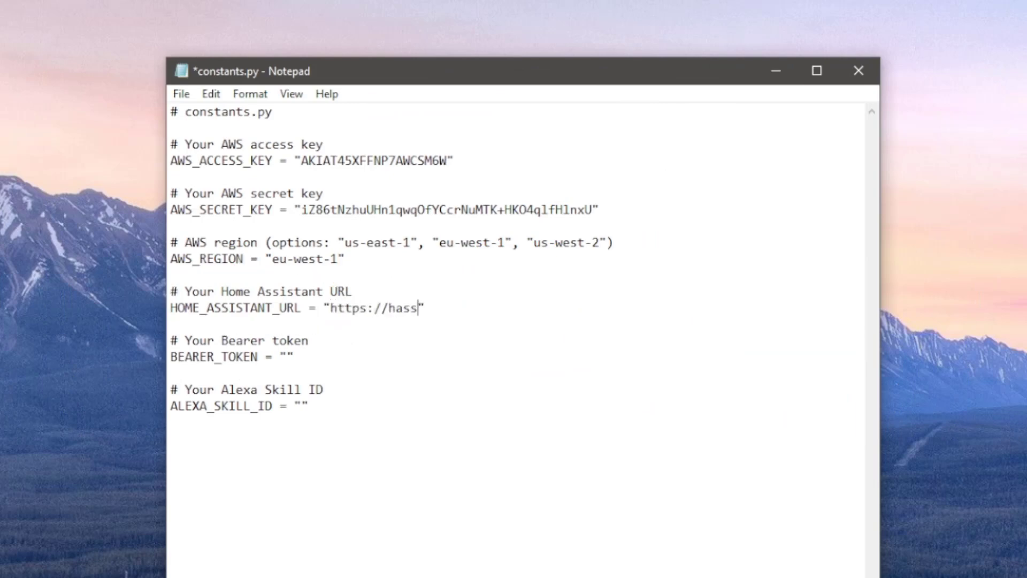
pyautogui.write('nt.xyz')
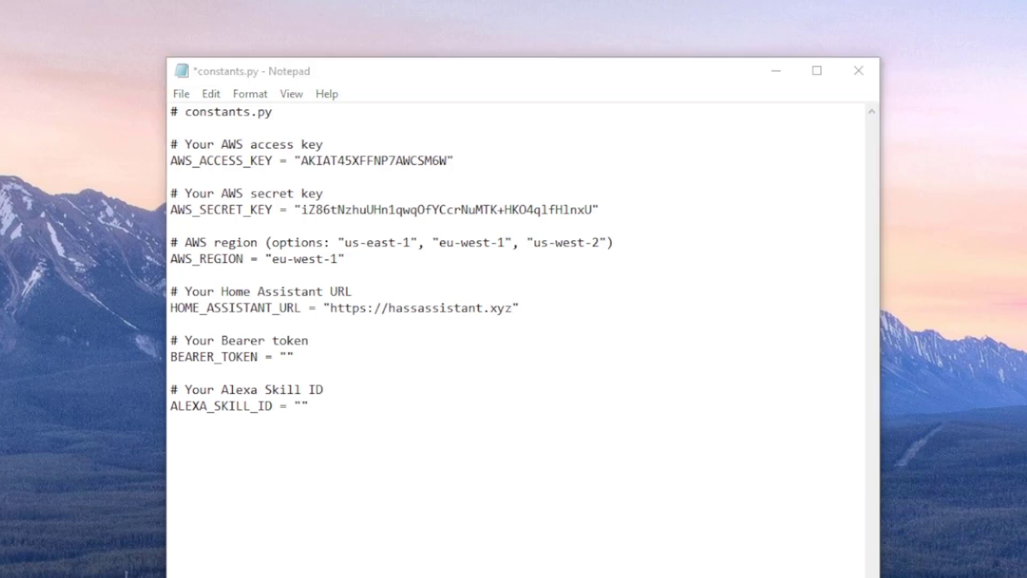
# Paste the Home Assistant bearer token and Alexa skill ID, then save constants.py
pyautogui.click(293, 356)
pyautogui.hotkey('ctrl', 'v')
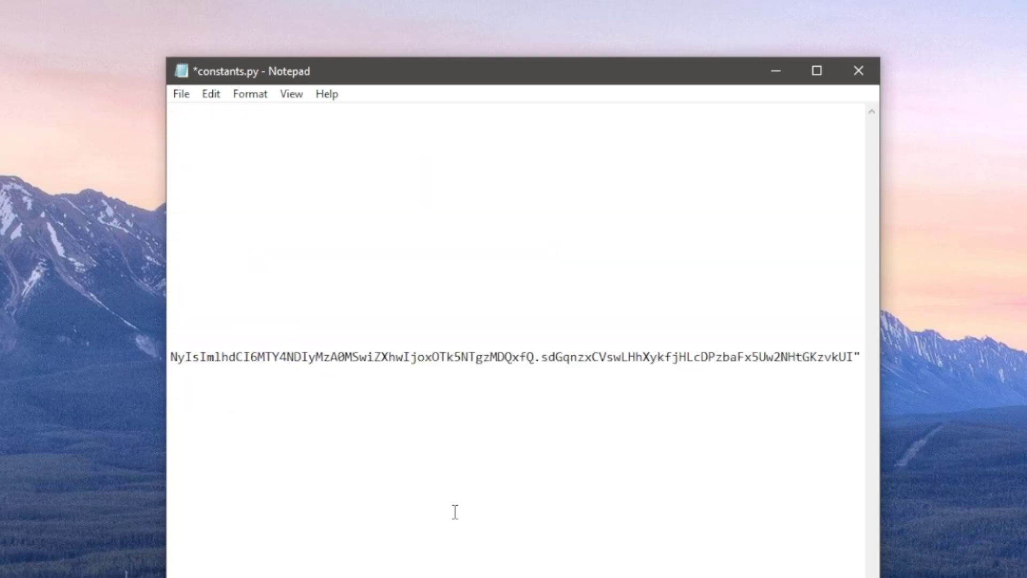
pyautogui.press('Home')
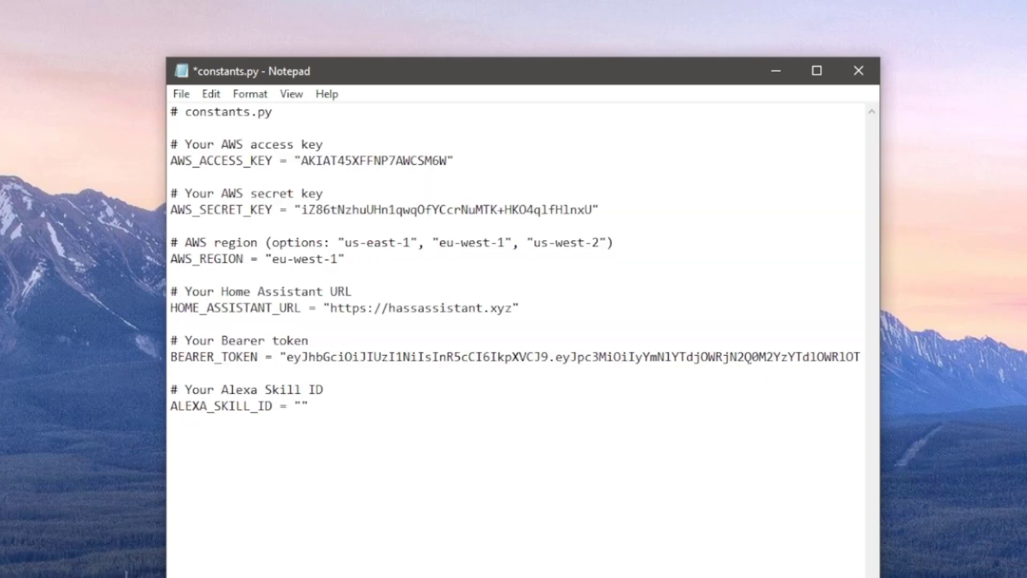
pyautogui.moveTo(249, 368)
pyautogui.mouseDown()
pyautogui.moveTo(171, 428)
pyautogui.moveTo(297, 377)
pyautogui.moveTo(196, 369)
pyautogui.mouseUp()
pyautogui.click(301, 405)
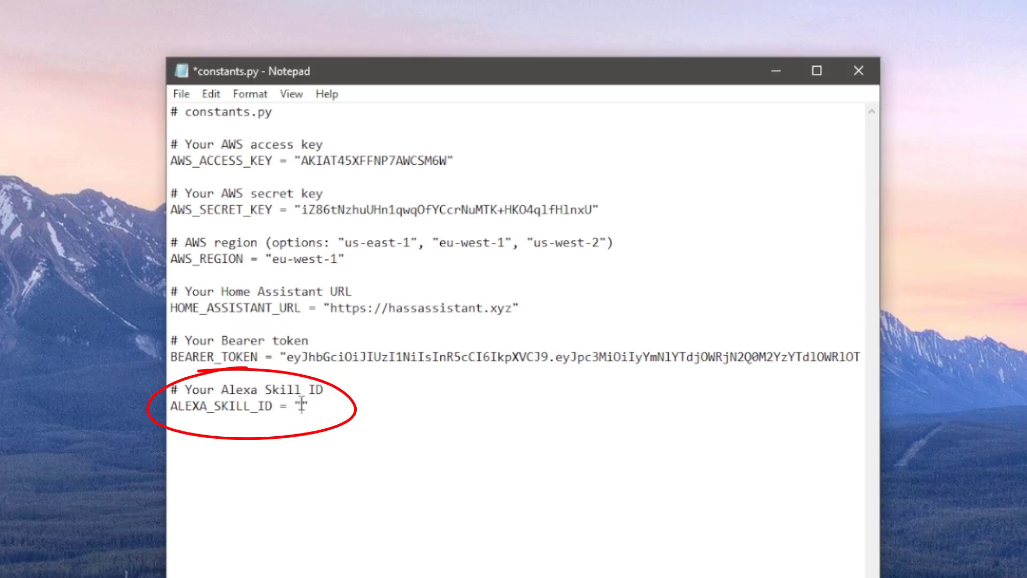
pyautogui.hotkey('ctrl', 'v')
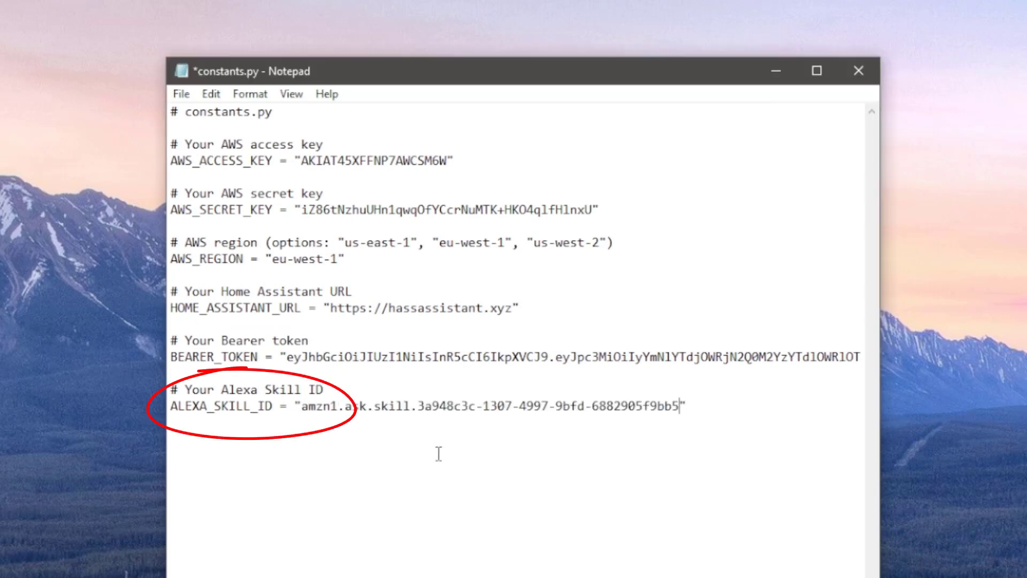
pyautogui.click(182, 99)
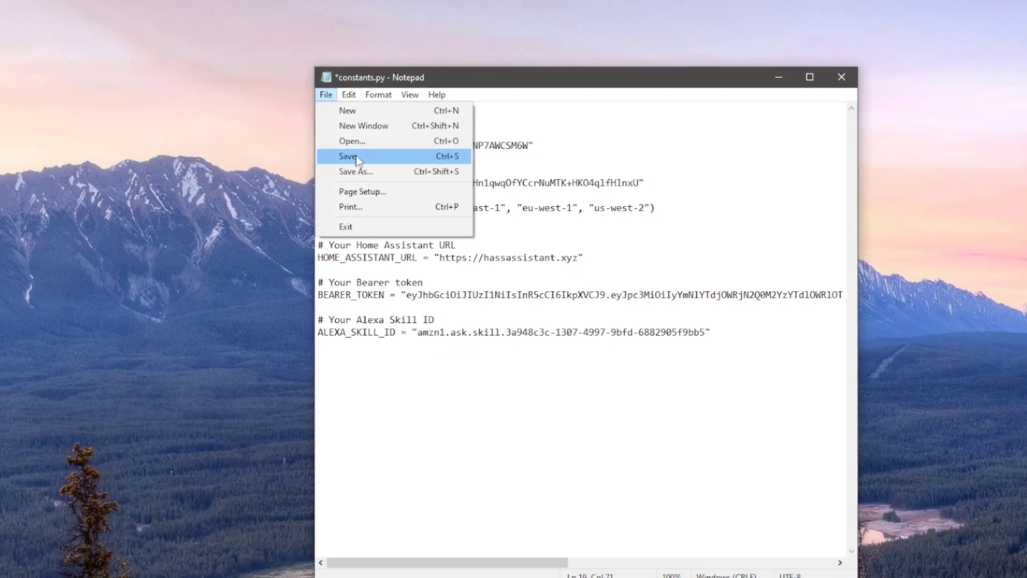
# Save and close the constants file, then run run.ps1 from the Haaska folder with PowerShell
pyautogui.click(210, 174)
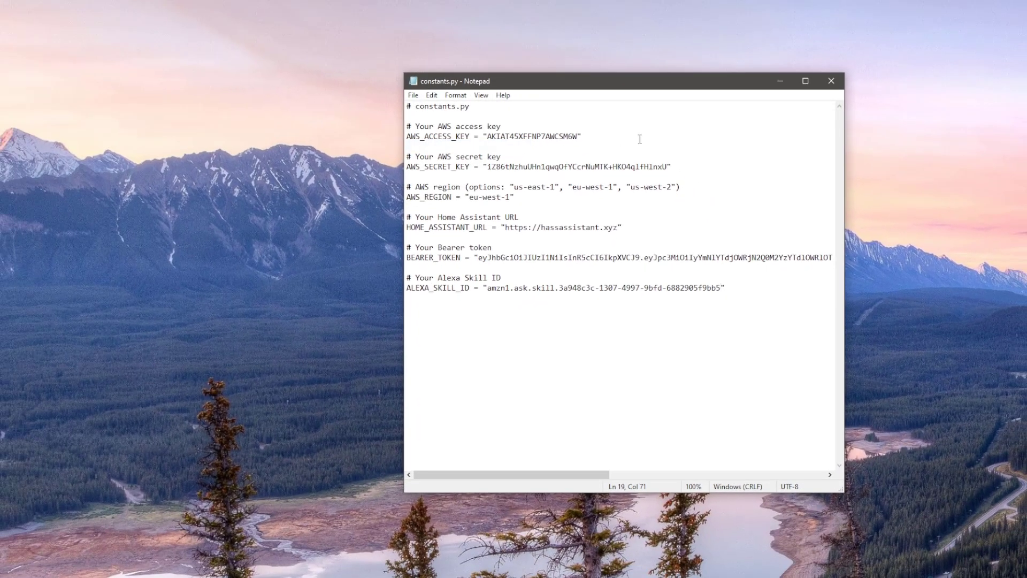
pyautogui.click(830, 81)
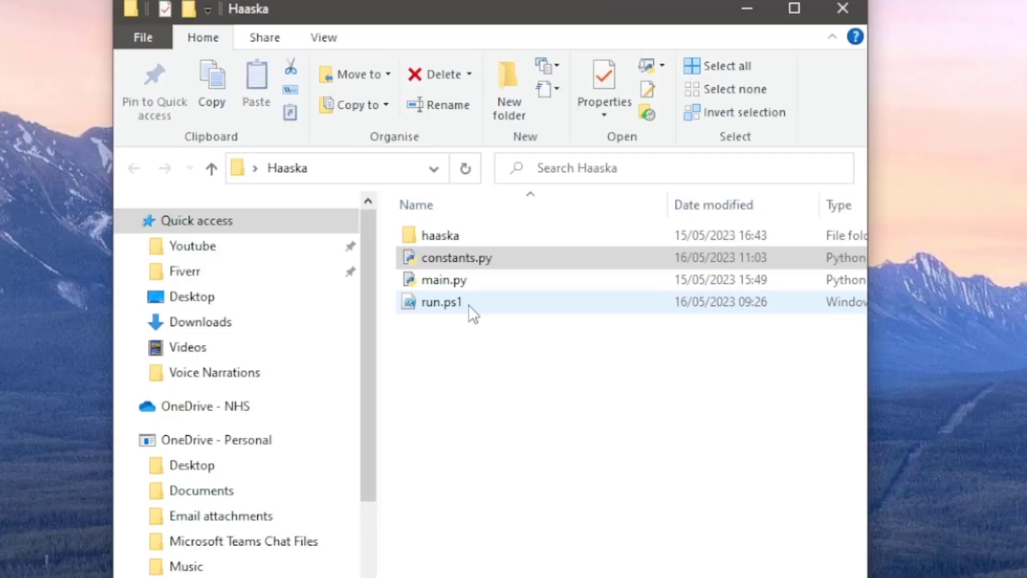
pyautogui.click(469, 229)
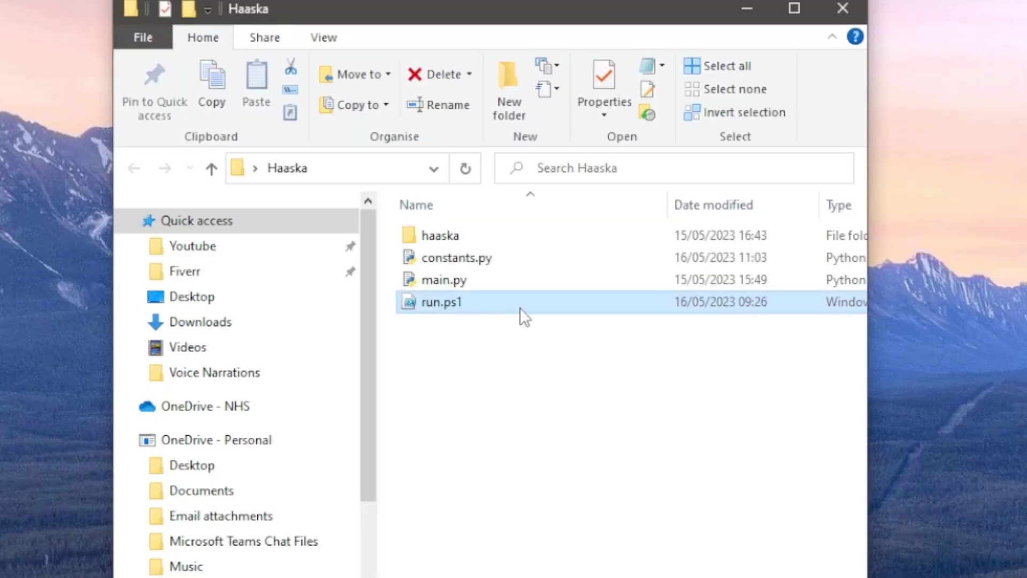
pyautogui.rightClick(520, 307)
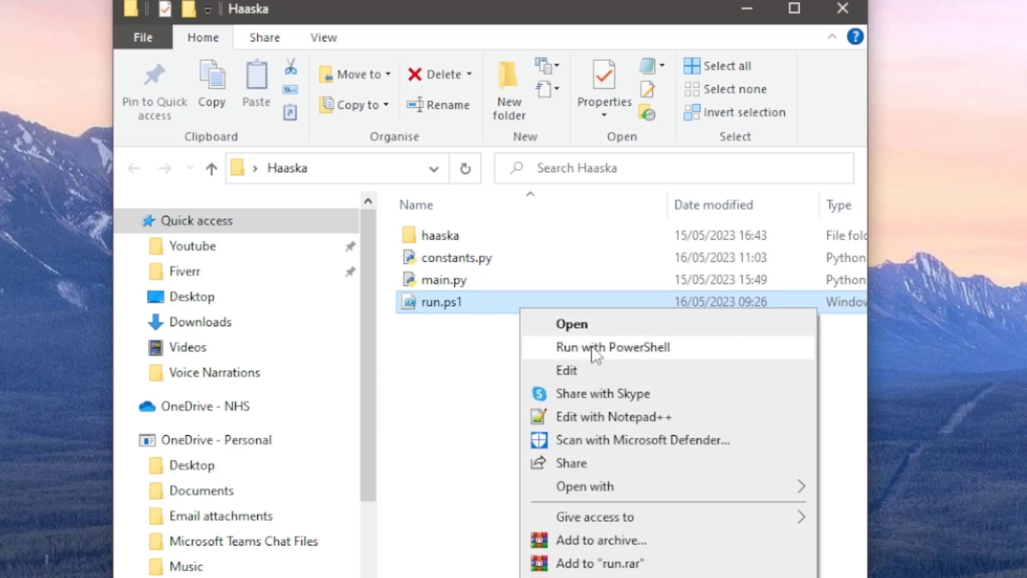
pyautogui.click(687, 349)
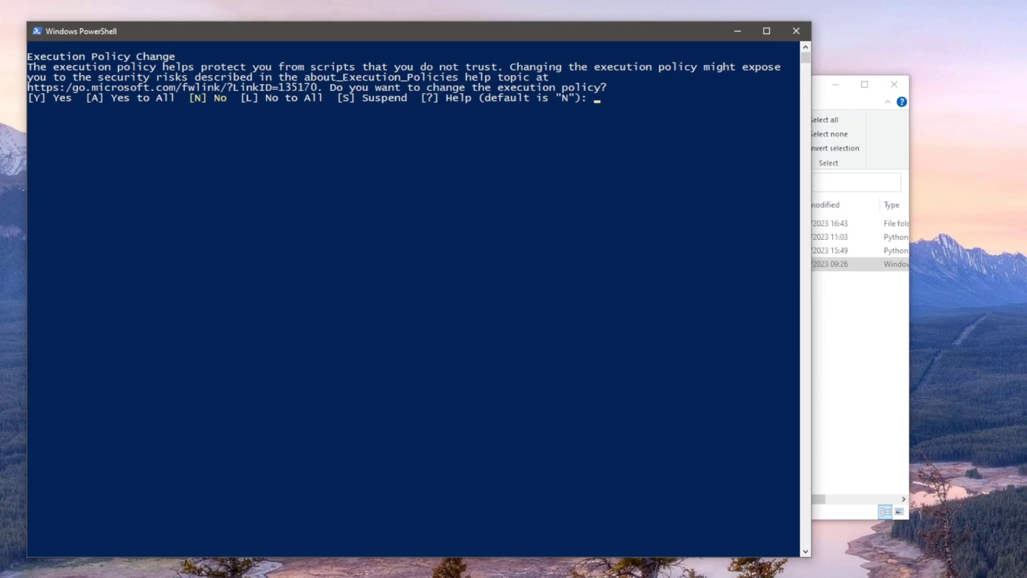
# Answer A to the execution policy prompt, copy the new haaska Lambda ARN, and exit PowerShell
pyautogui.write('A')
pyautogui.press('Return')
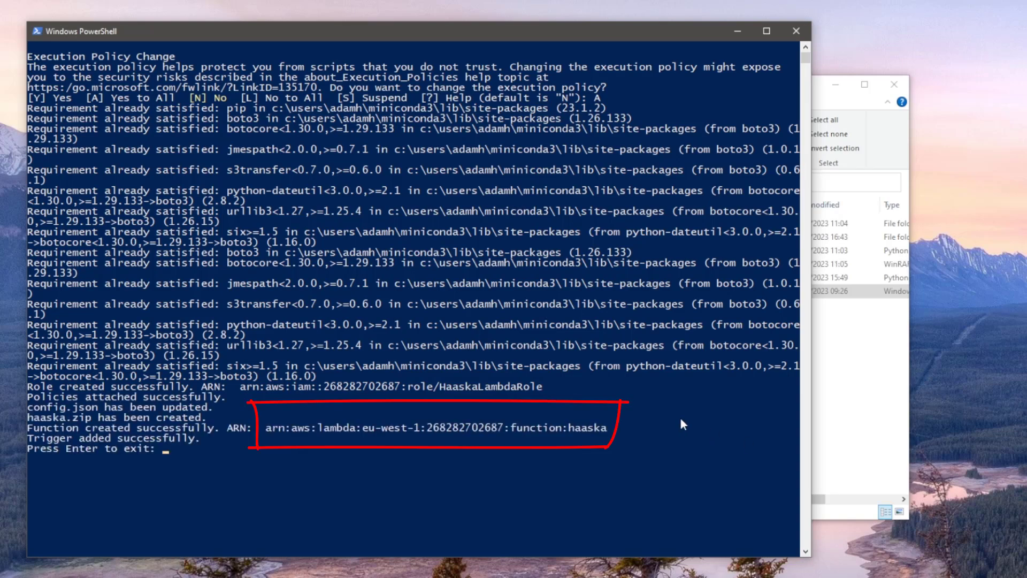
pyautogui.moveTo(601, 428); pyautogui.dragTo(270, 429)
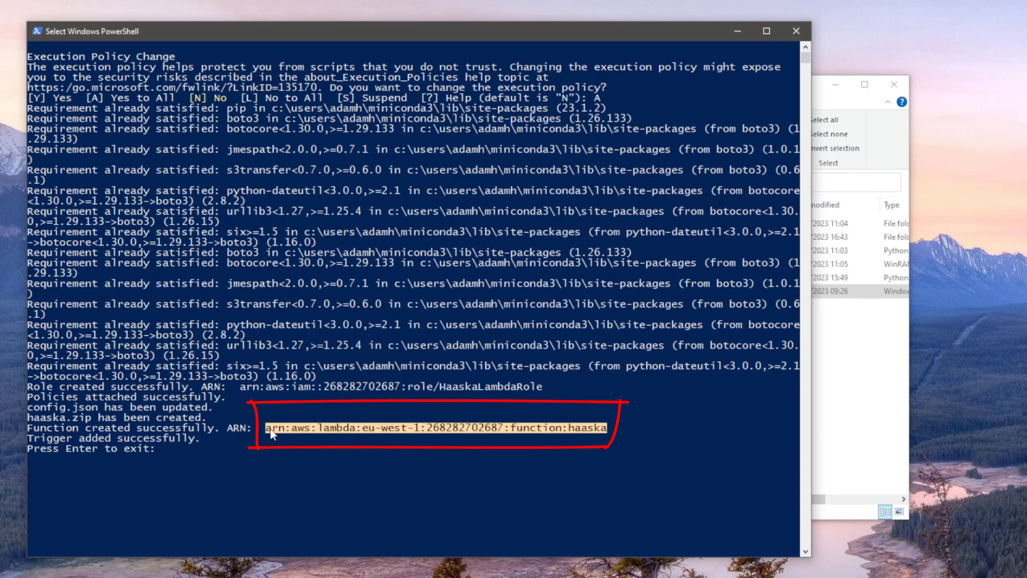
pyautogui.rightClick(333, 424)
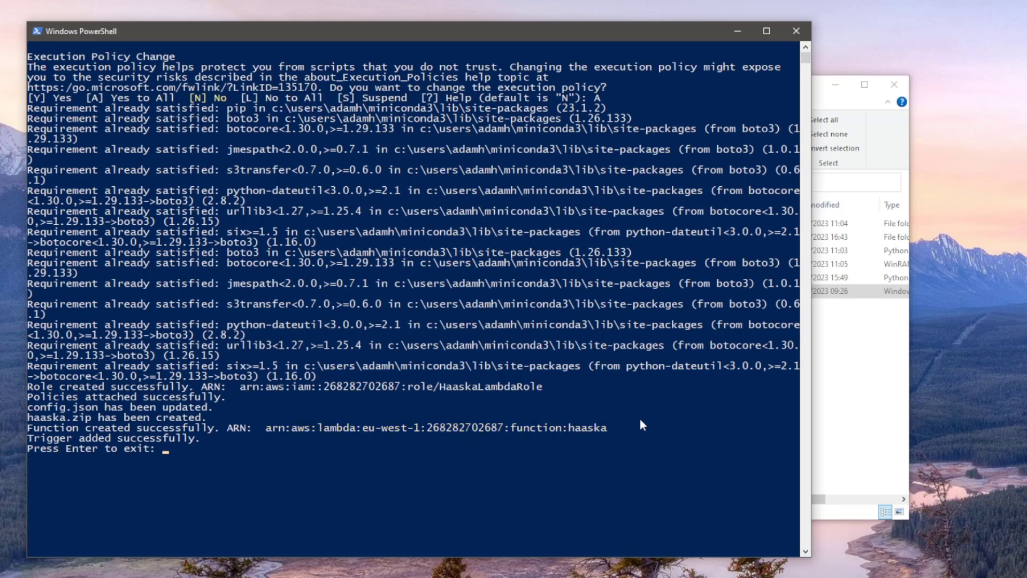
pyautogui.press('Return')
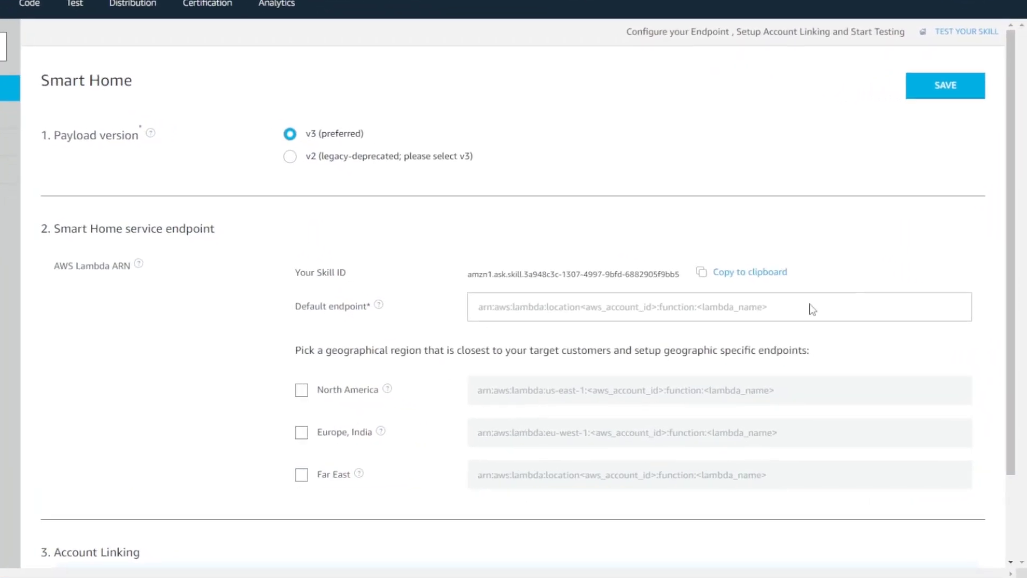
# Paste the haaska Lambda ARN into the Smart Home default endpoint and save
pyautogui.click(812, 309)
pyautogui.hotkey('ctrl', 'v')
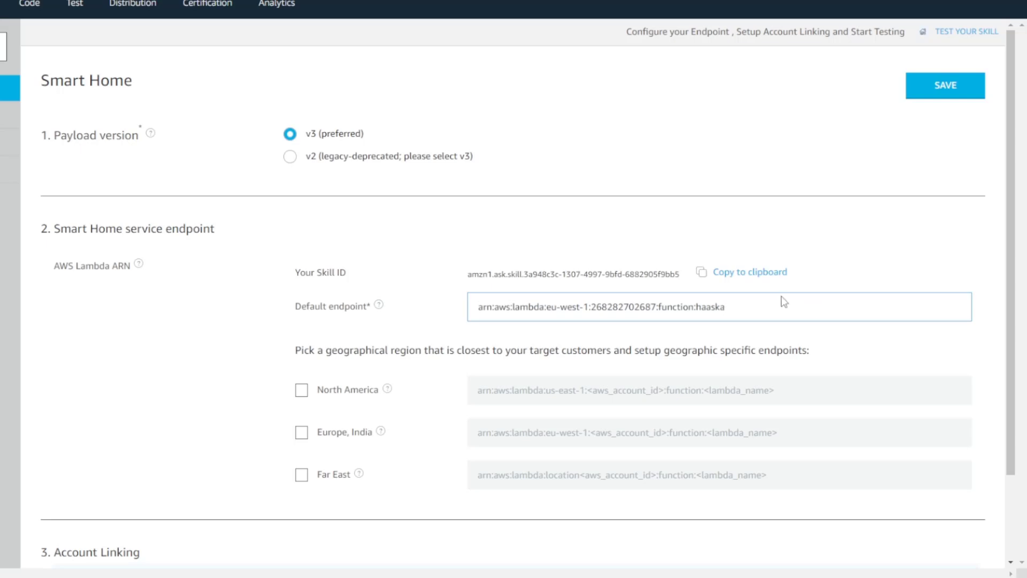
pyautogui.click(949, 104)
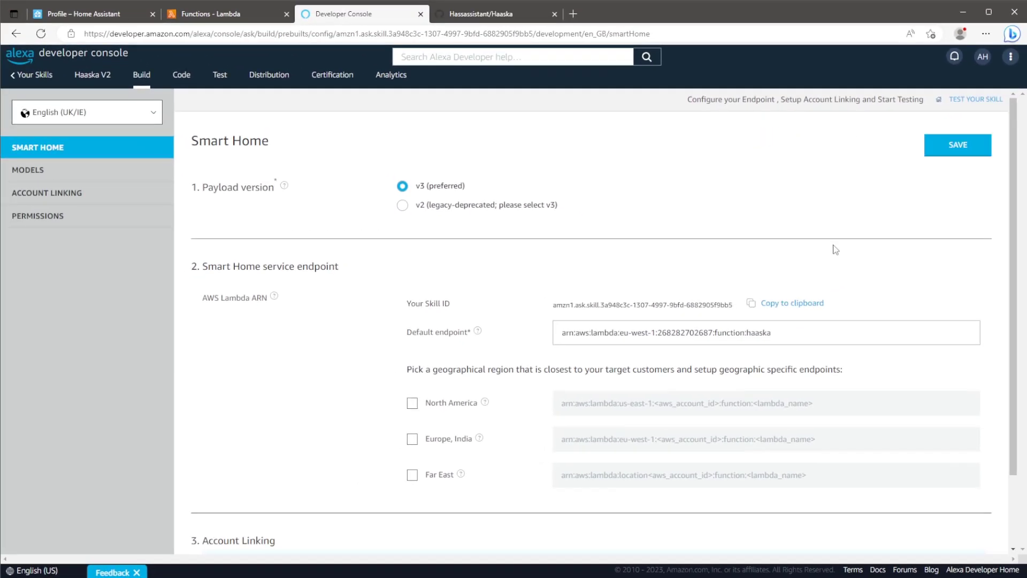
pyautogui.click(51, 202)
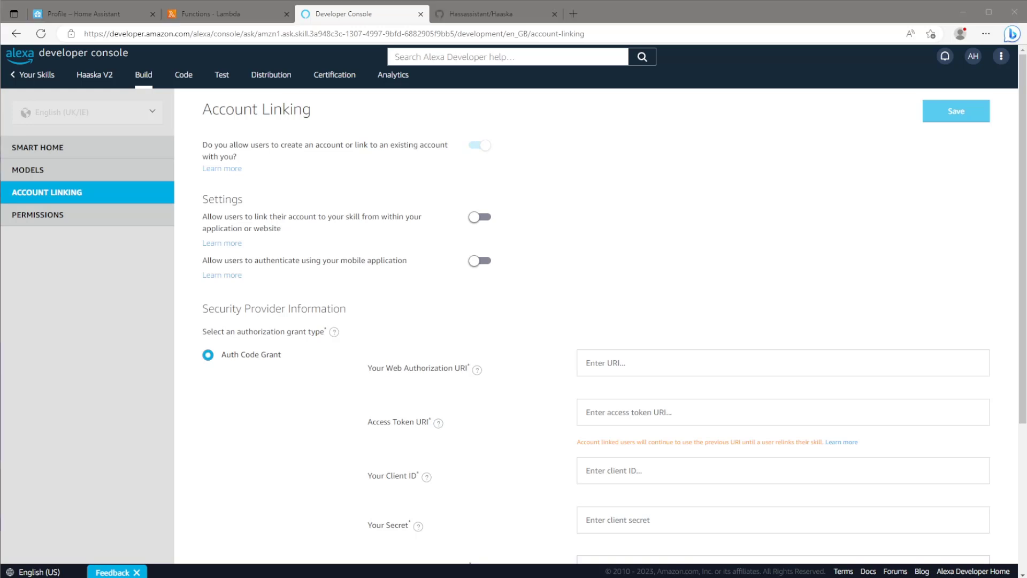
# Fill in the hassassistant.xyz authorization and token URIs and the layla.amazon.com client ID
pyautogui.click(737, 362)
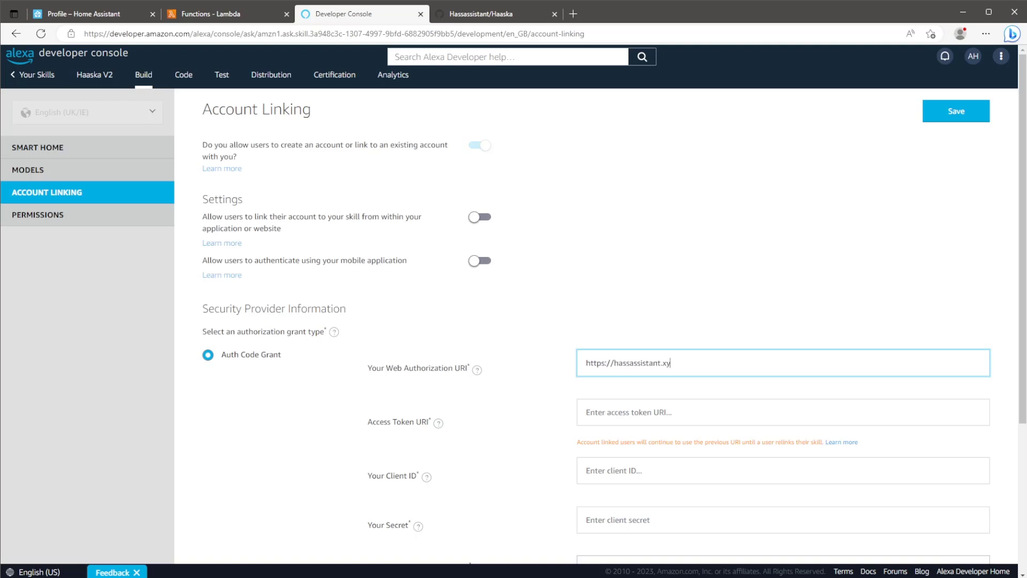
pyautogui.write('/auth')
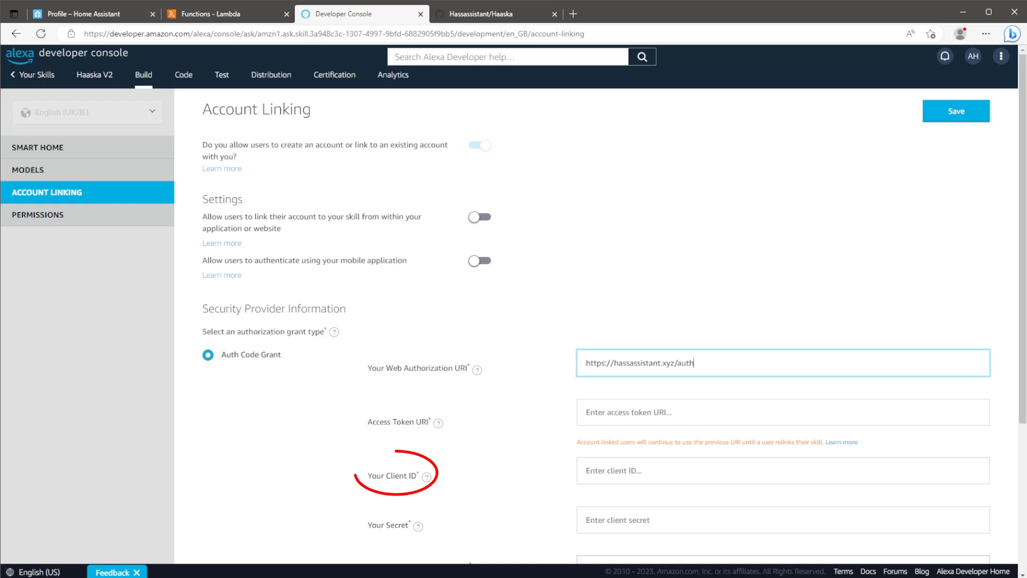
pyautogui.write('/authorize')
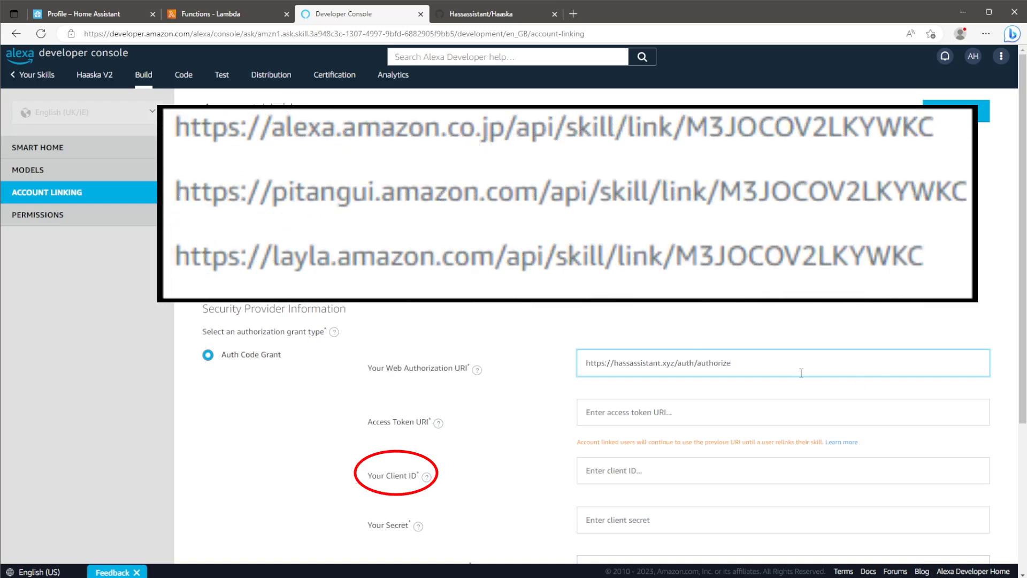
pyautogui.moveTo(700, 363); pyautogui.dragTo(578, 373)
pyautogui.hotkey('ctrl', 'c')
pyautogui.click(695, 414)
pyautogui.hotkey('ctrl', 'v')
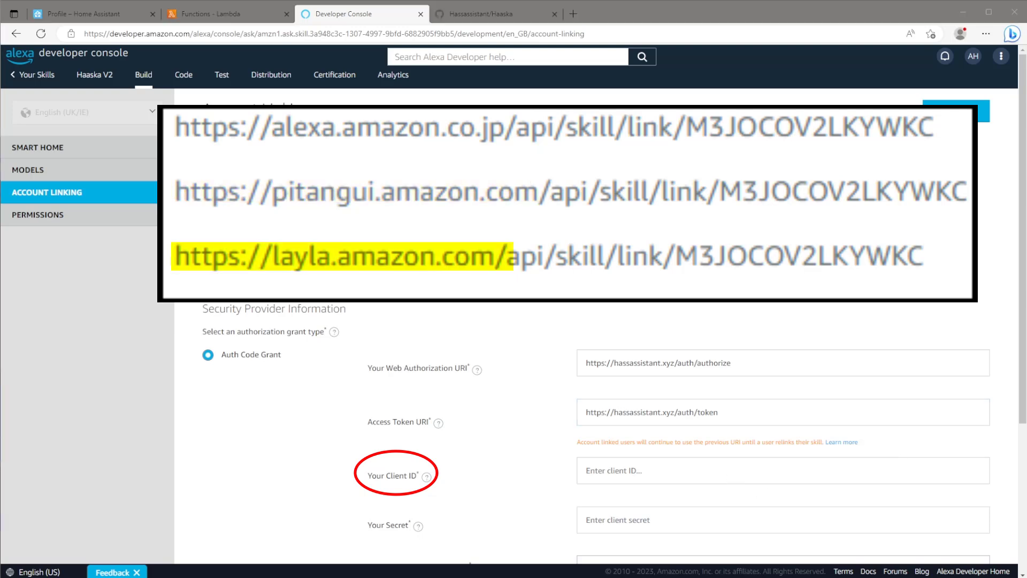
pyautogui.click(724, 470)
pyautogui.hotkey('ctrl', 'v')
# Paste the client secret, add the smart_home scope, and save account linking
pyautogui.scroll(-1, 724, 470)
pyautogui.click(720, 433)
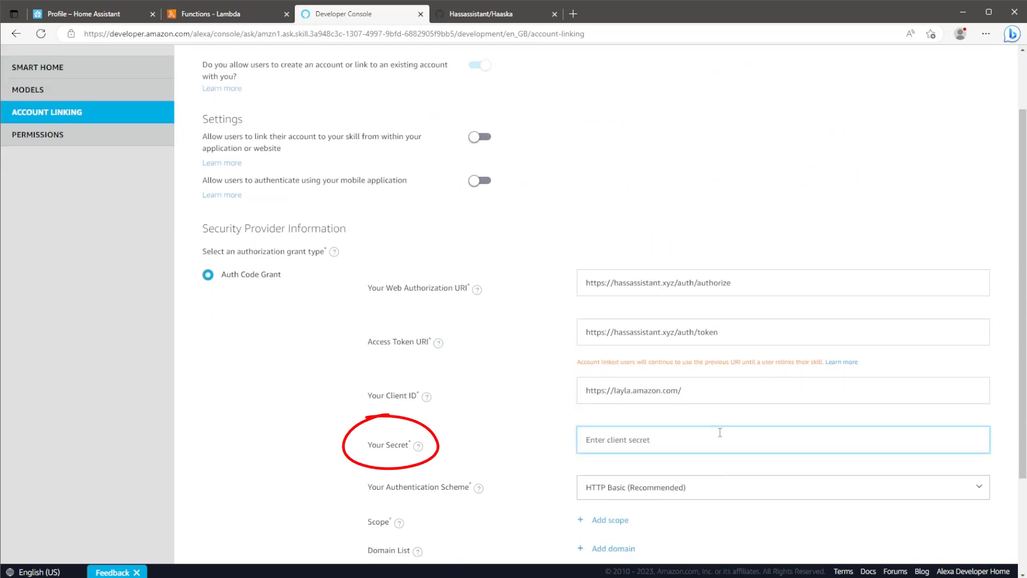
pyautogui.hotkey('ctrl', 'v')
pyautogui.scroll(-2, 909, 414)
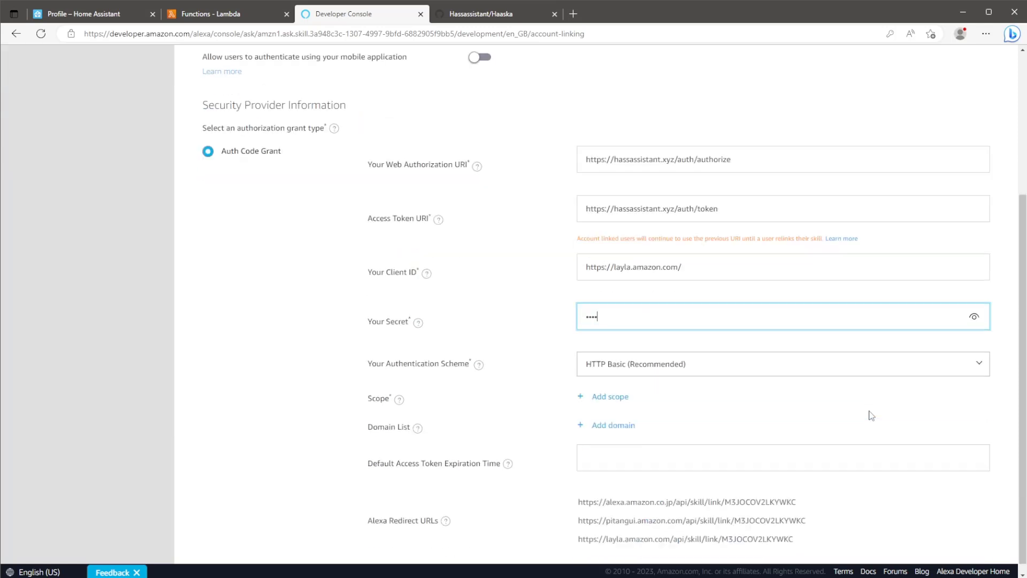
pyautogui.click(610, 386)
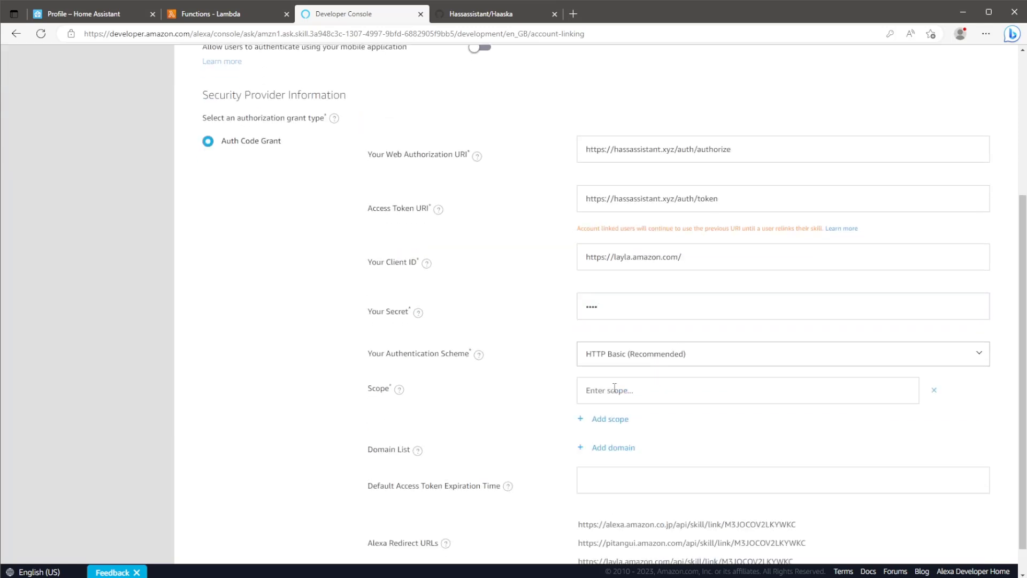
pyautogui.click(620, 391)
pyautogui.write('smart_home')
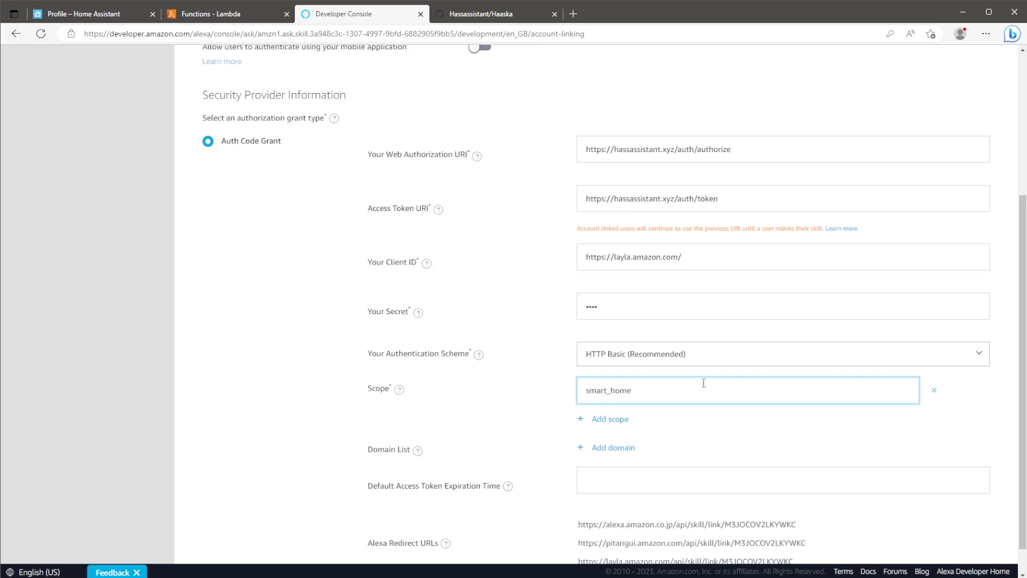
pyautogui.scroll(-1, 742, 371)
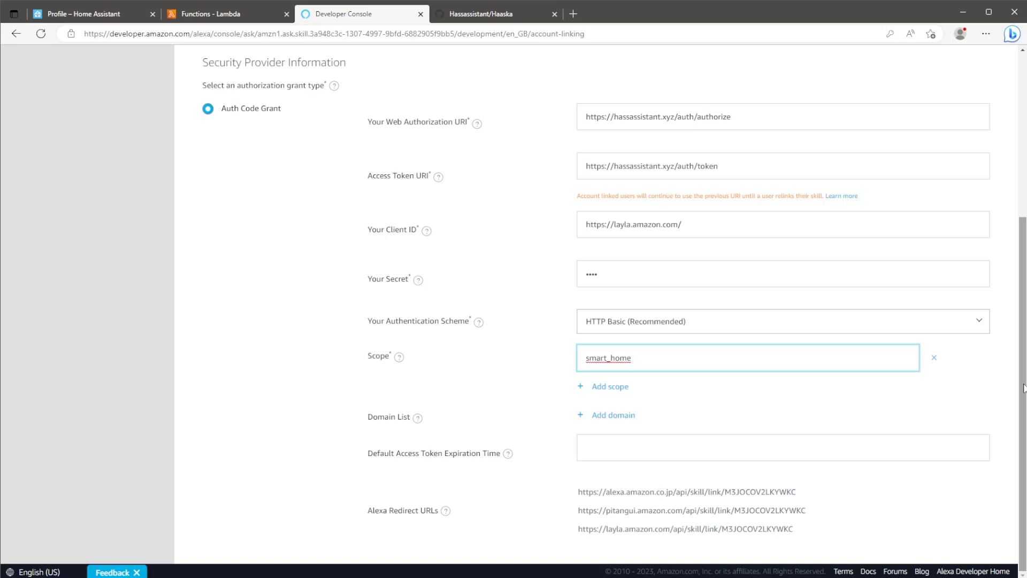
pyautogui.moveTo(1018, 379); pyautogui.dragTo(989, 182)
pyautogui.click(956, 117)
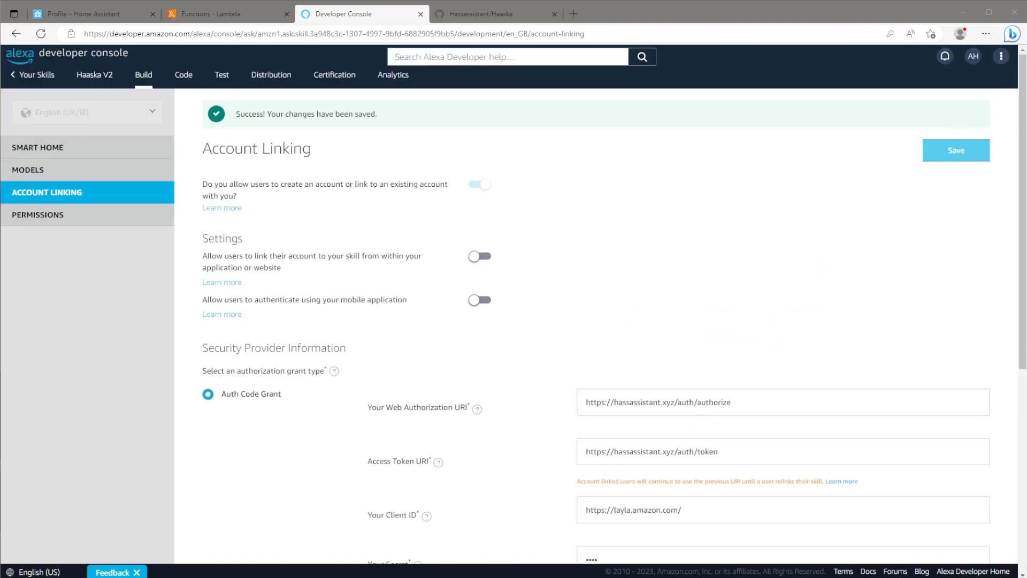
# Switch on the Send Alexa Events permission and select the Alexa client ID details
pyautogui.click(148, 225)
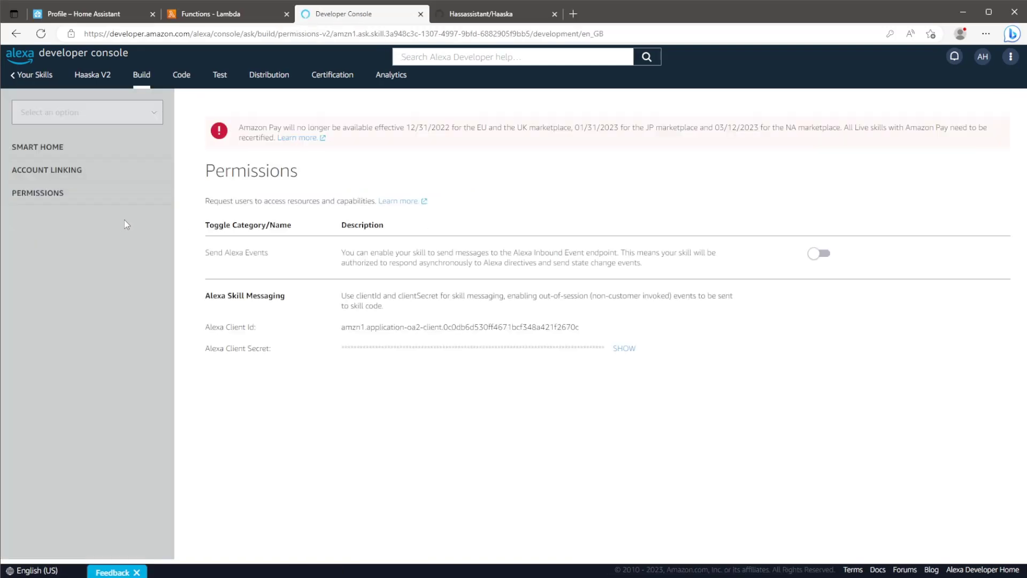
pyautogui.click(817, 255)
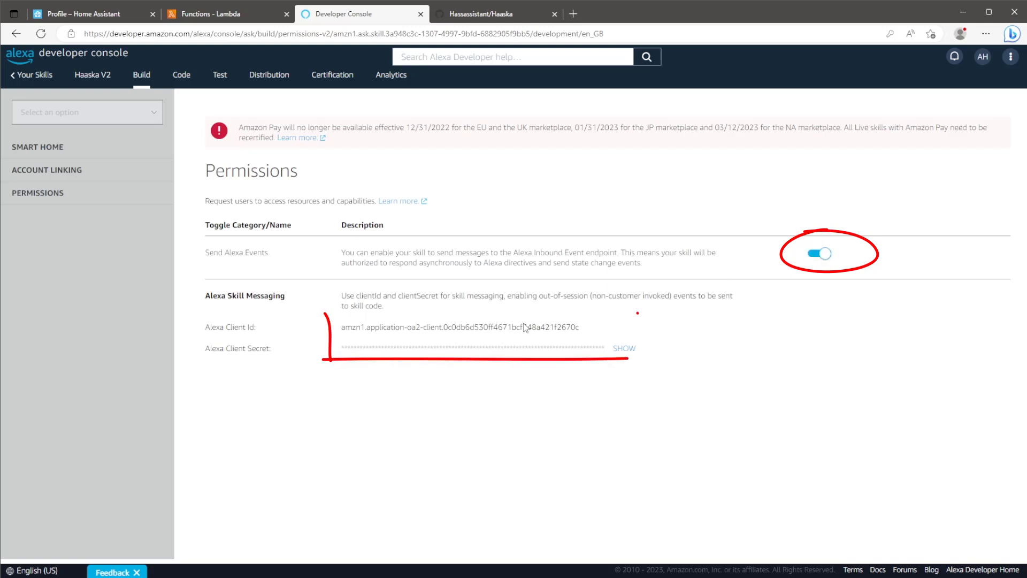
pyautogui.moveTo(597, 327)
pyautogui.mouseDown()
pyautogui.moveTo(335, 339)
pyautogui.moveTo(343, 326)
pyautogui.mouseUp()
pyautogui.hotkey('ctrl', 'c')
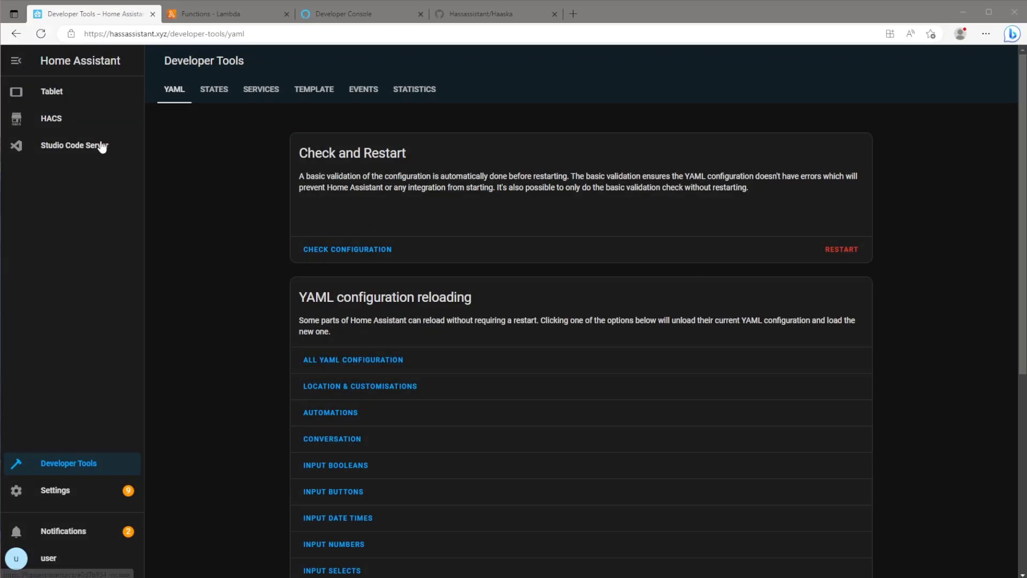
# Paste the Alexa smart_home configuration block into configuration.yaml in Studio Code Server
pyautogui.click(87, 146)
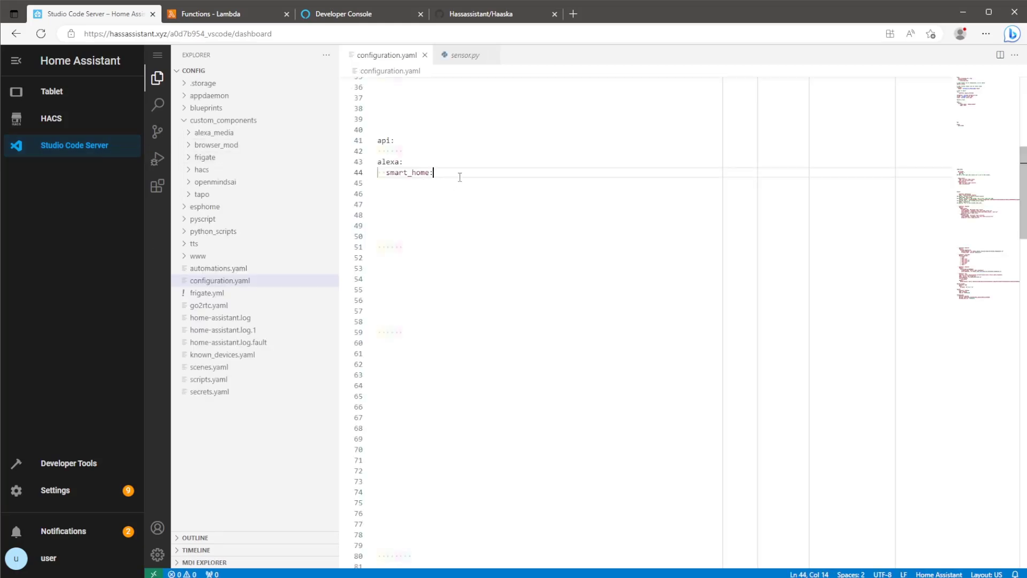
pyautogui.press('Return')
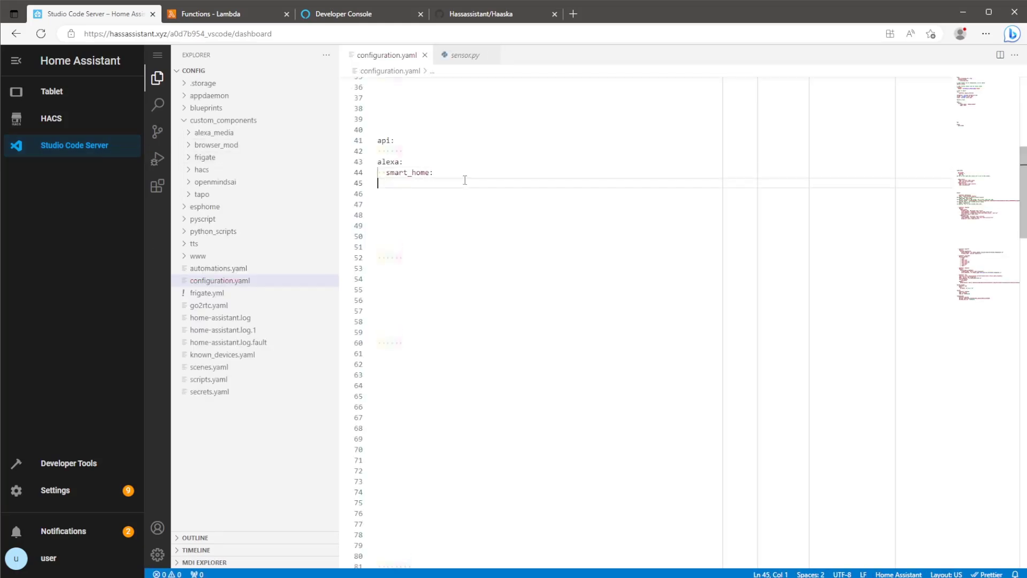
pyautogui.hotkey('ctrl', 'v')
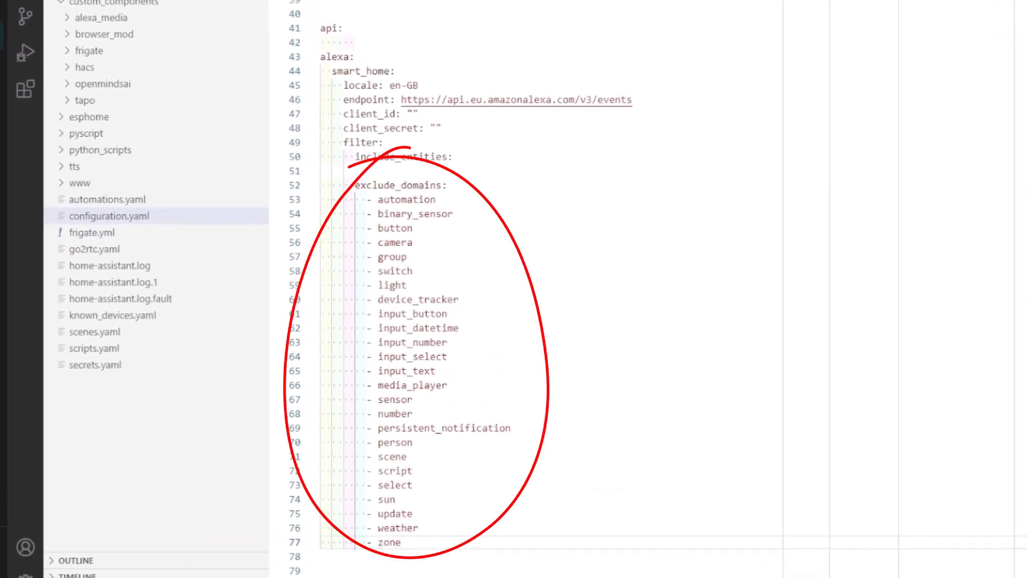
# Add light.kitchen_bulb_1 and light.loft_bulb_far under include_entities
pyautogui.click(470, 166)
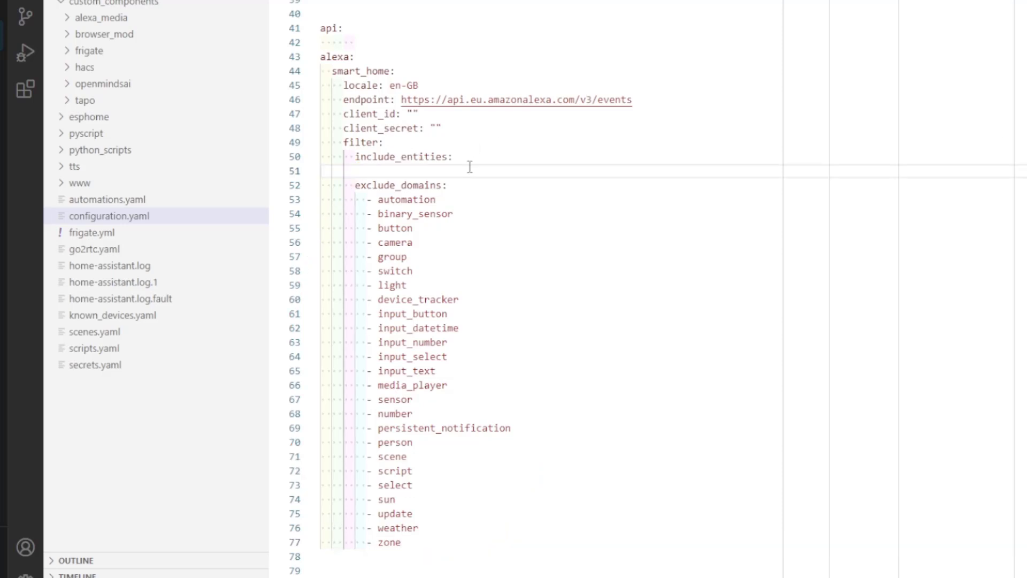
pyautogui.write('-')
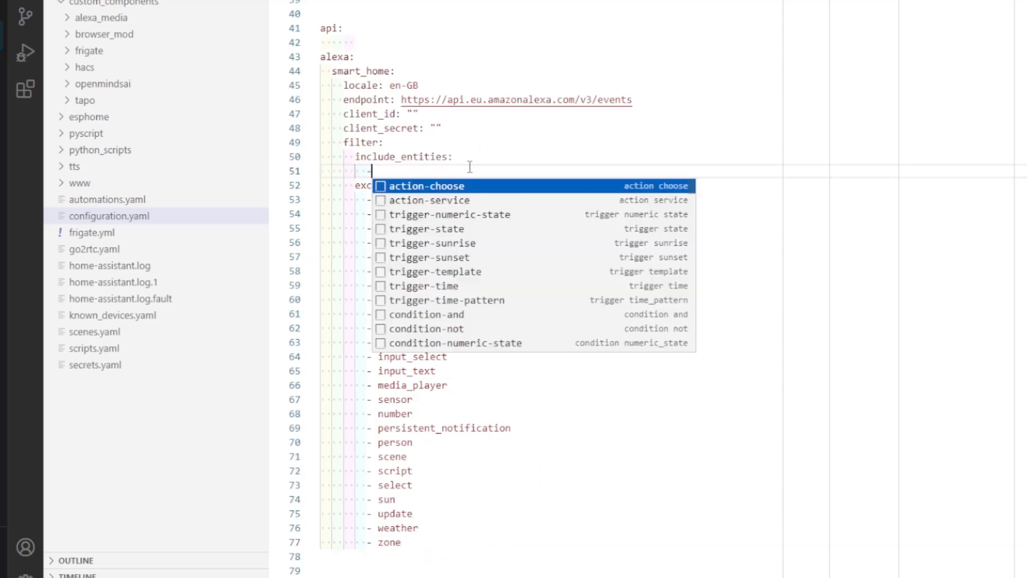
pyautogui.write(' light.')
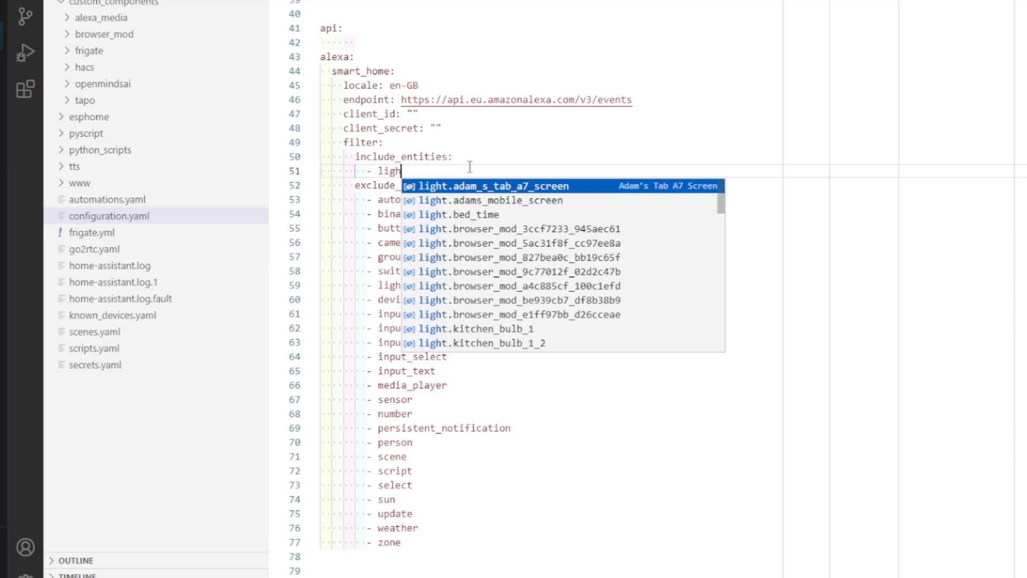
pyautogui.click(524, 329)
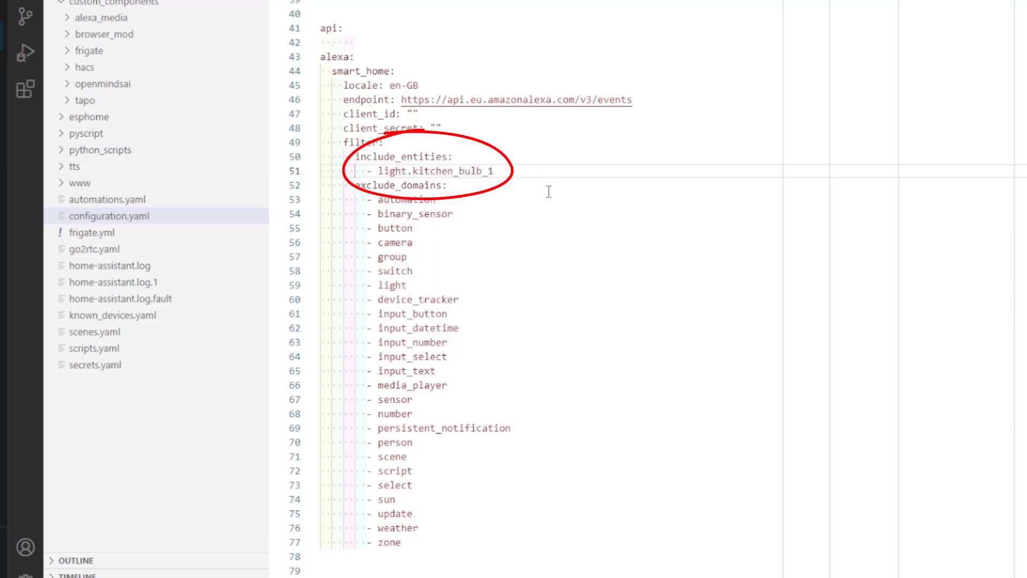
pyautogui.press('Return')
pyautogui.write('- li')
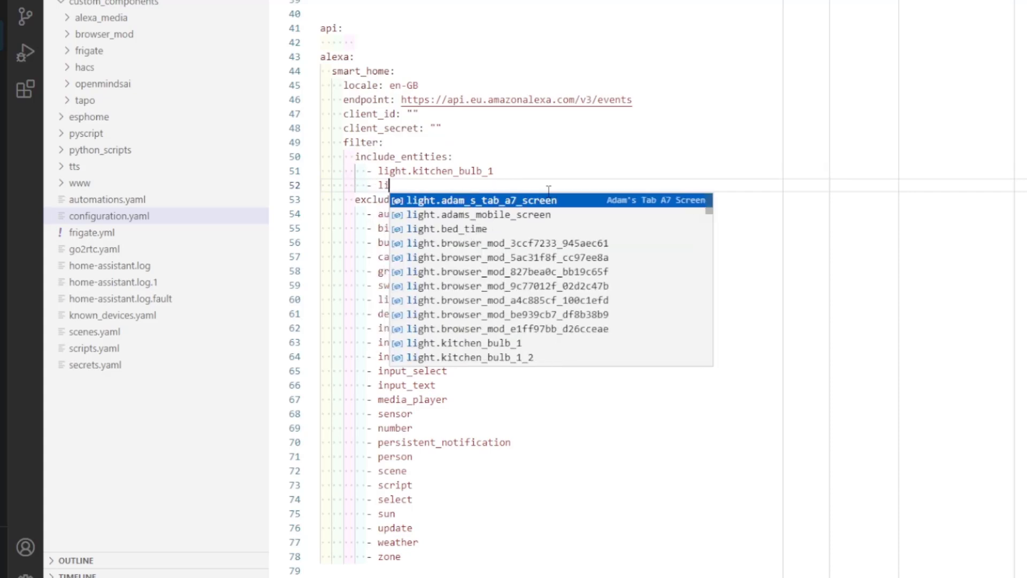
pyautogui.write('ght.')
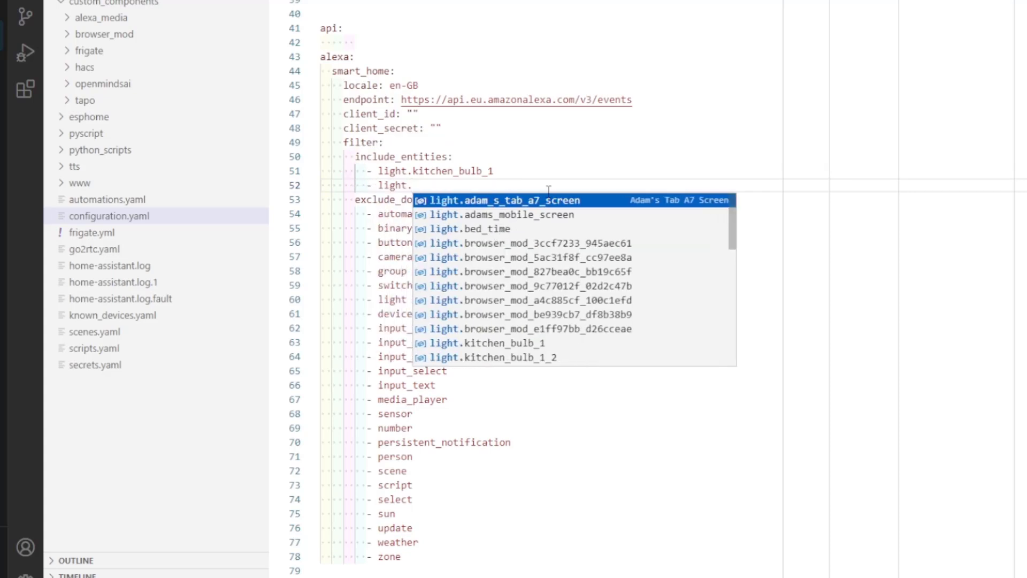
pyautogui.scroll(-5, 591, 246)
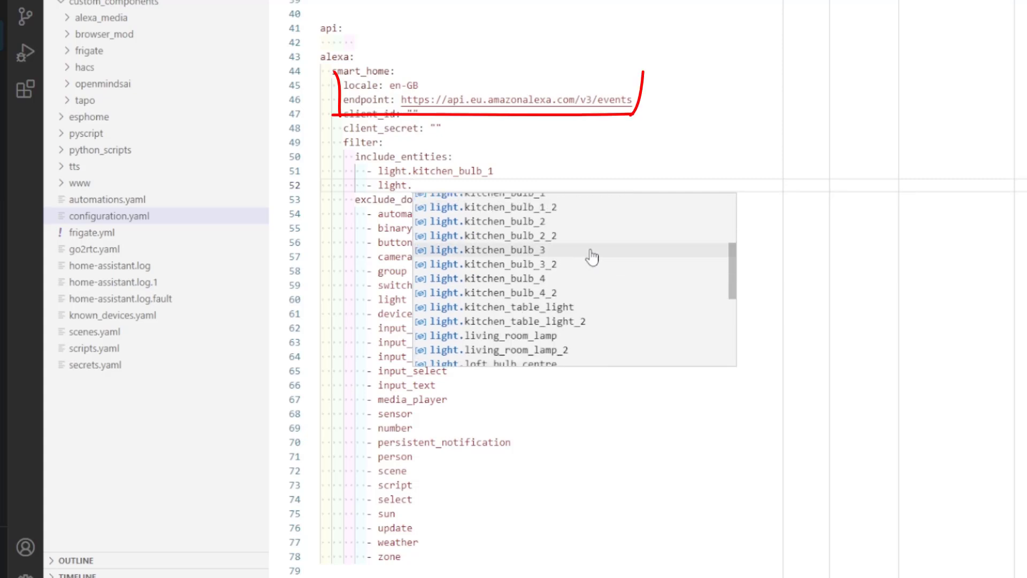
pyautogui.click(536, 315)
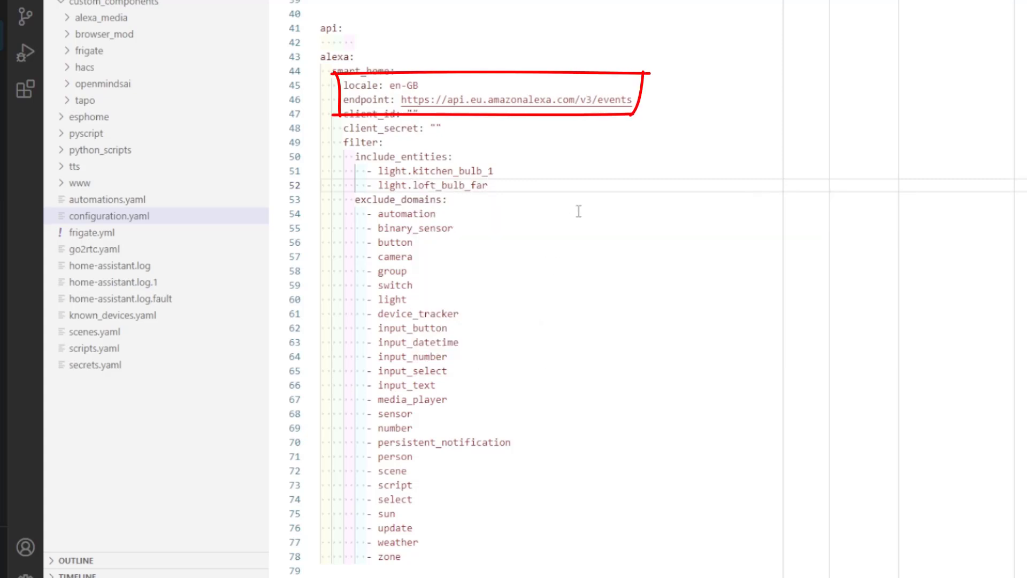
# Paste the skill's client ID into the client_id value
pyautogui.click(413, 114)
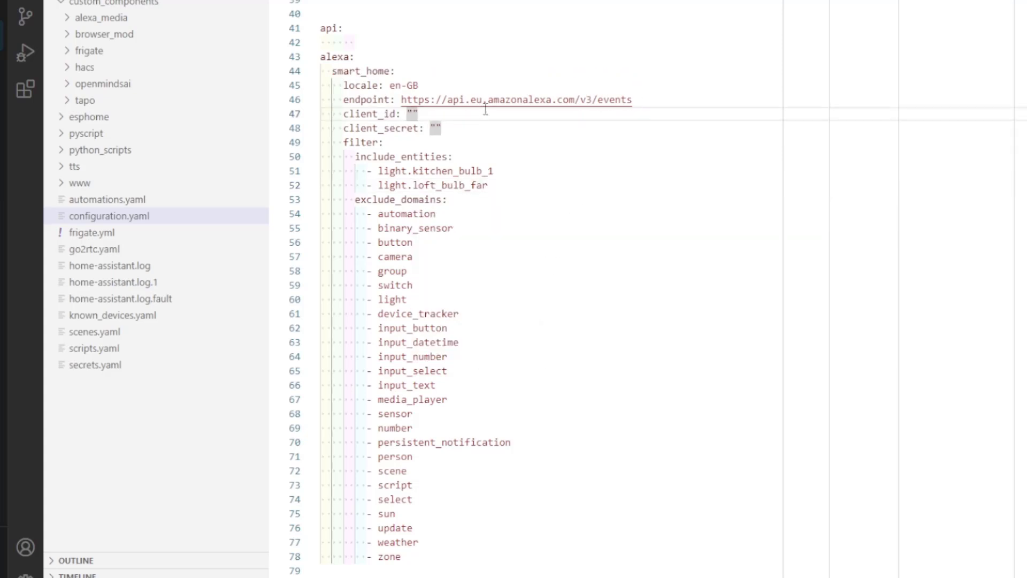
pyautogui.hotkey('ctrl', 'v')
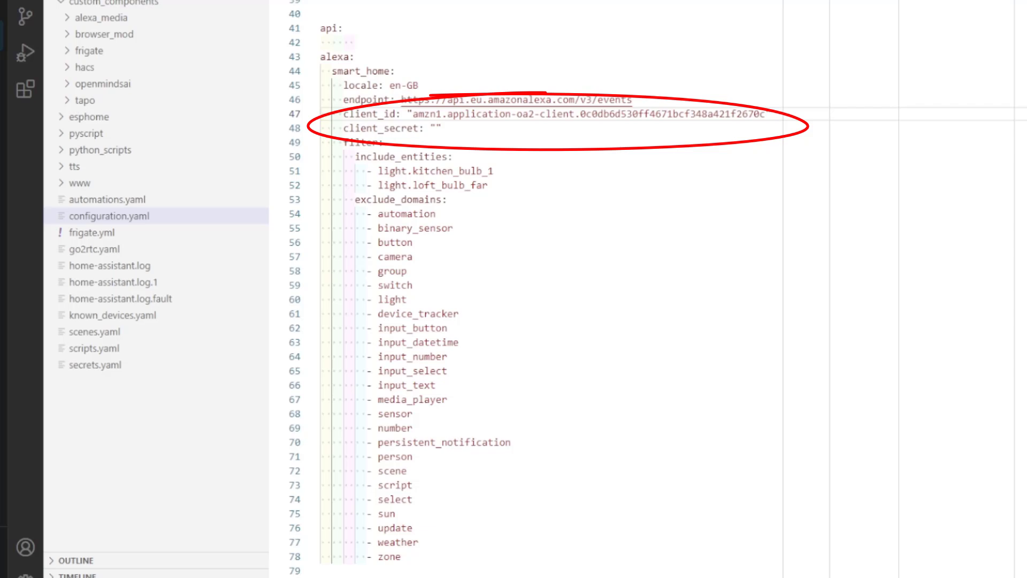
pyautogui.click(436, 127)
# Paste the client secret, pass the configuration check, and fully restart Home Assistant
pyautogui.hotkey('ctrl', 'v')
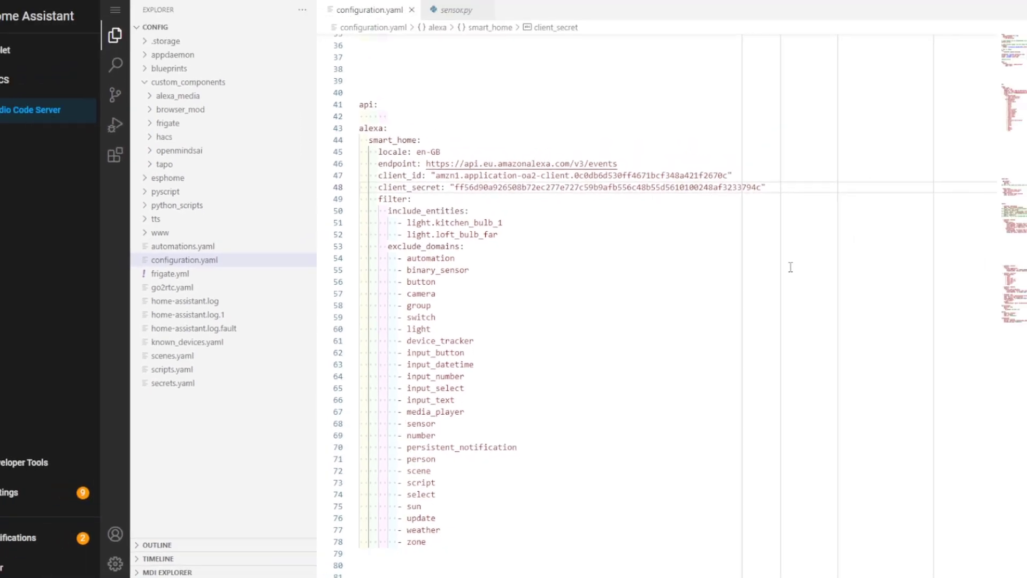
pyautogui.click(72, 460)
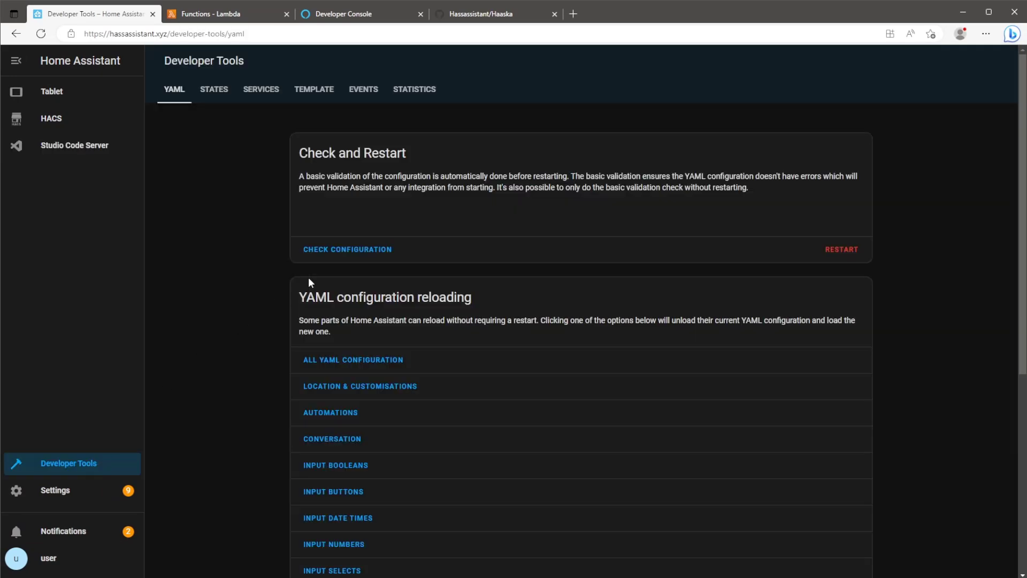
pyautogui.click(375, 252)
pyautogui.click(845, 251)
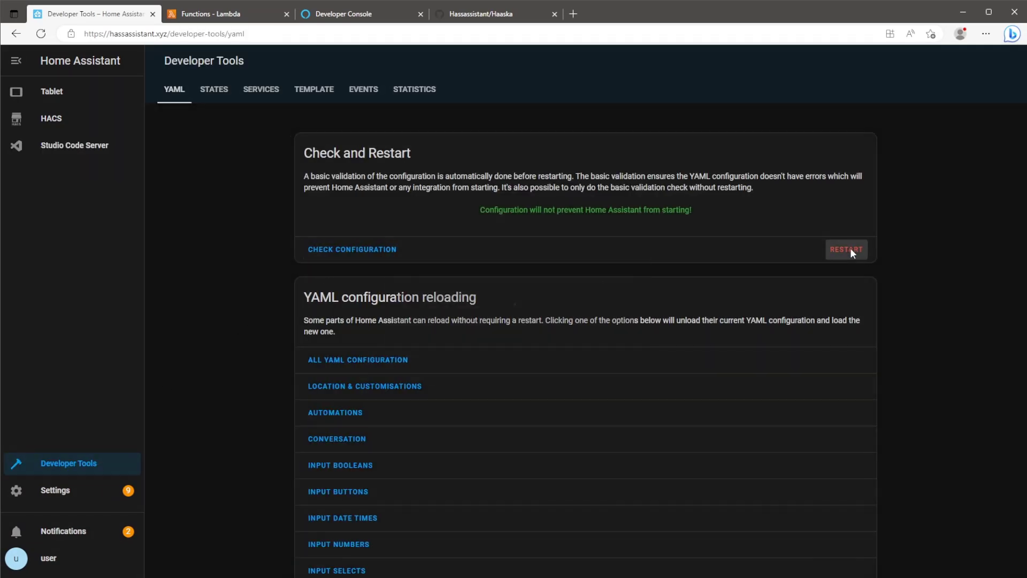
pyautogui.click(525, 340)
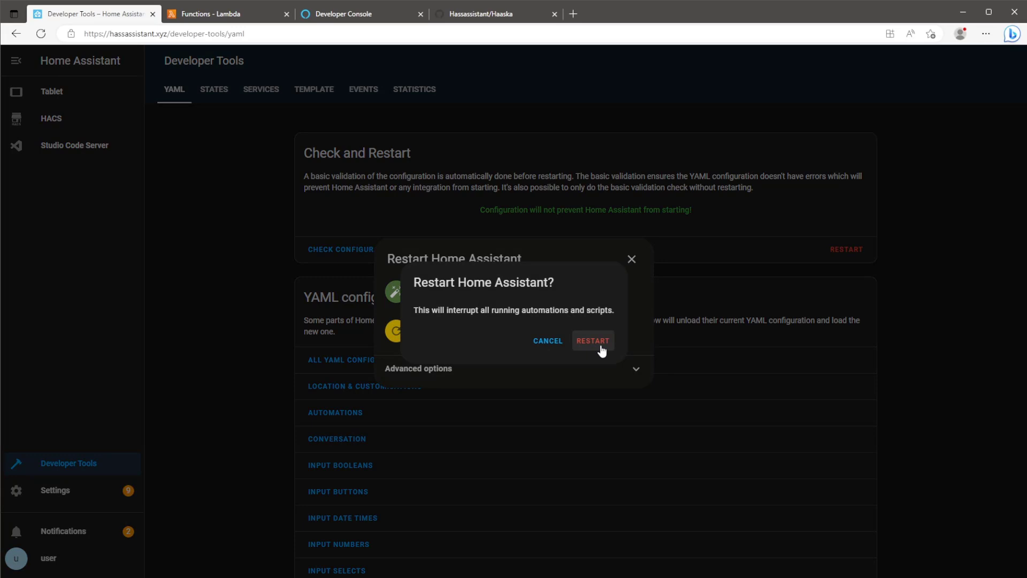
pyautogui.click(591, 340)
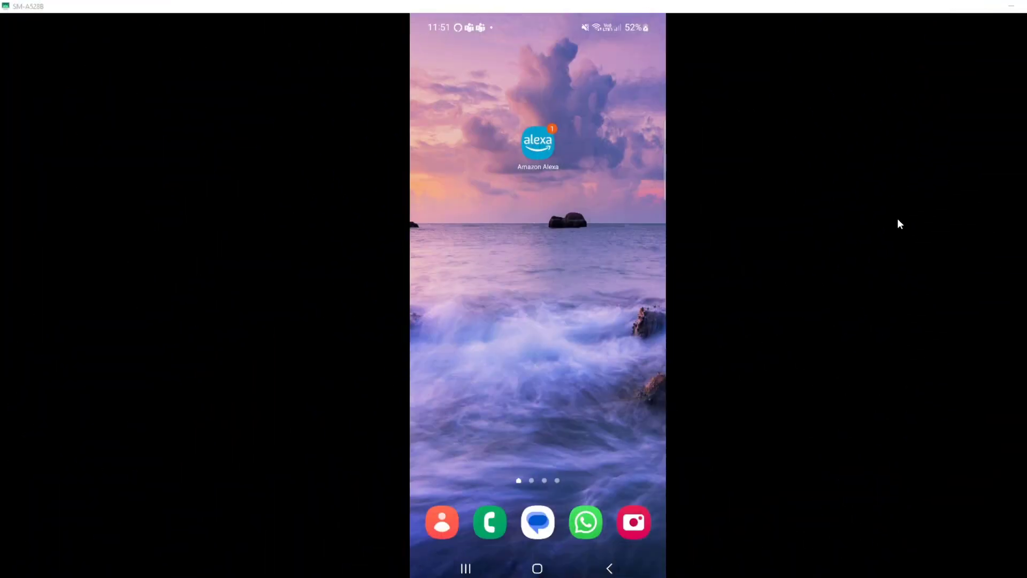
# Find the Haaska V2 dev skill under Your Skills in the Alexa app and enable it
pyautogui.click(552, 154)
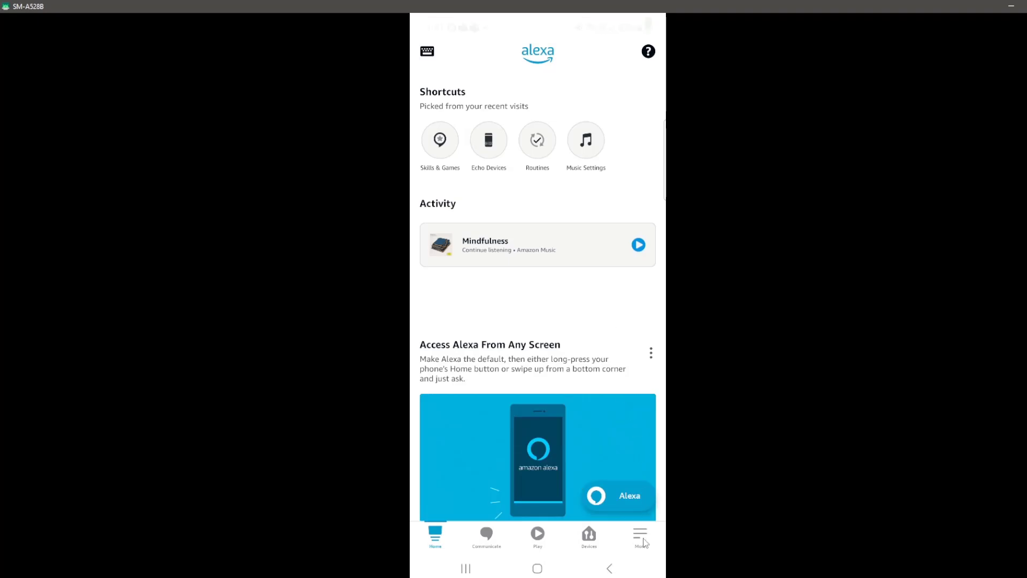
pyautogui.click(641, 538)
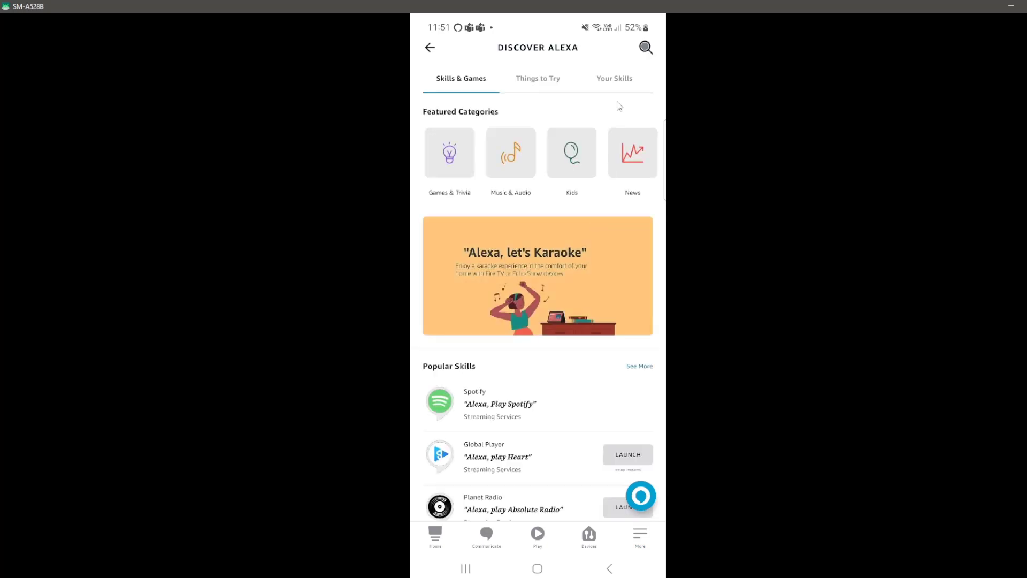
pyautogui.click(619, 85)
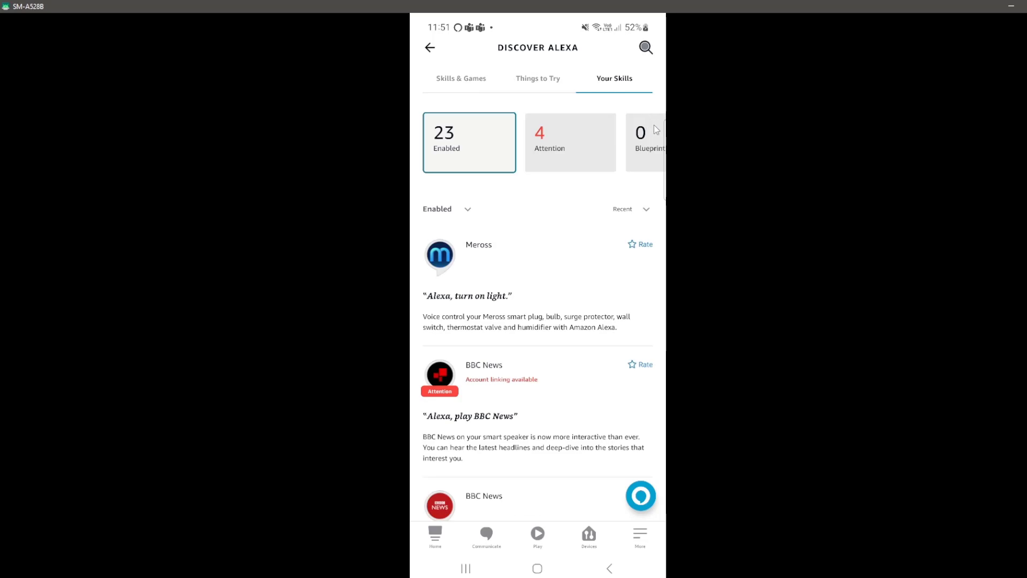
pyautogui.moveTo(629, 132); pyautogui.dragTo(466, 135)
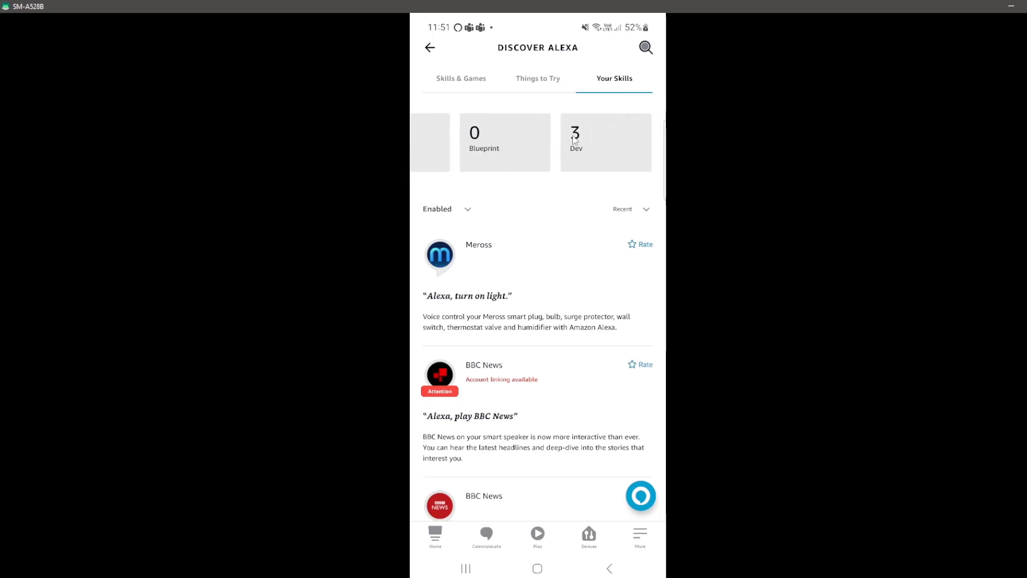
pyautogui.click(597, 145)
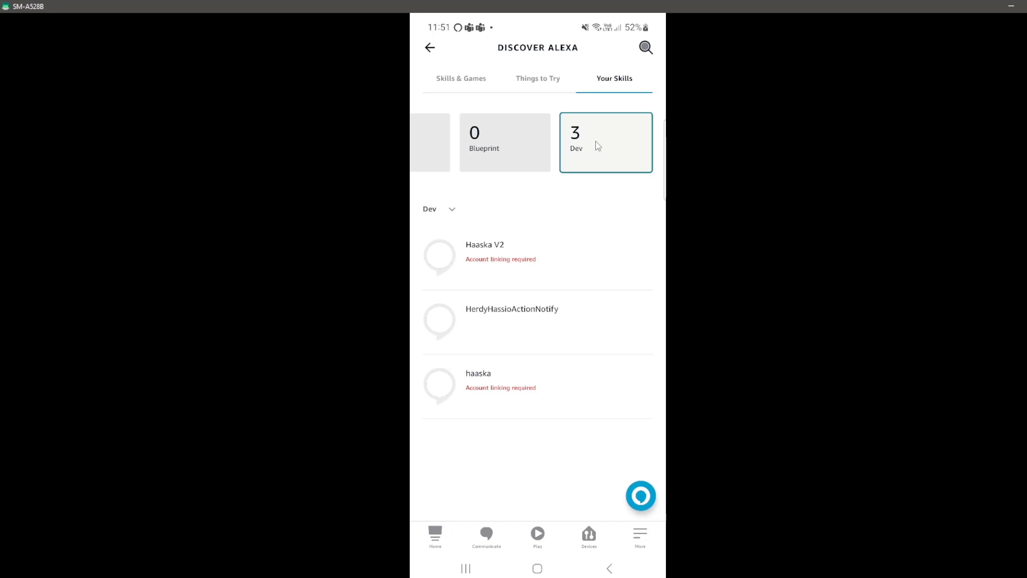
pyautogui.click(563, 260)
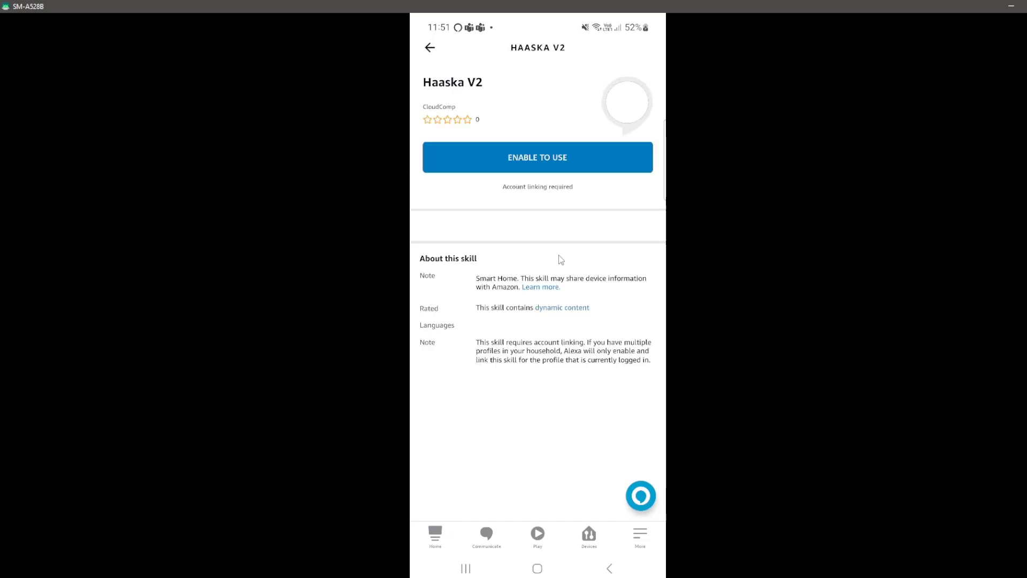
pyautogui.click(549, 172)
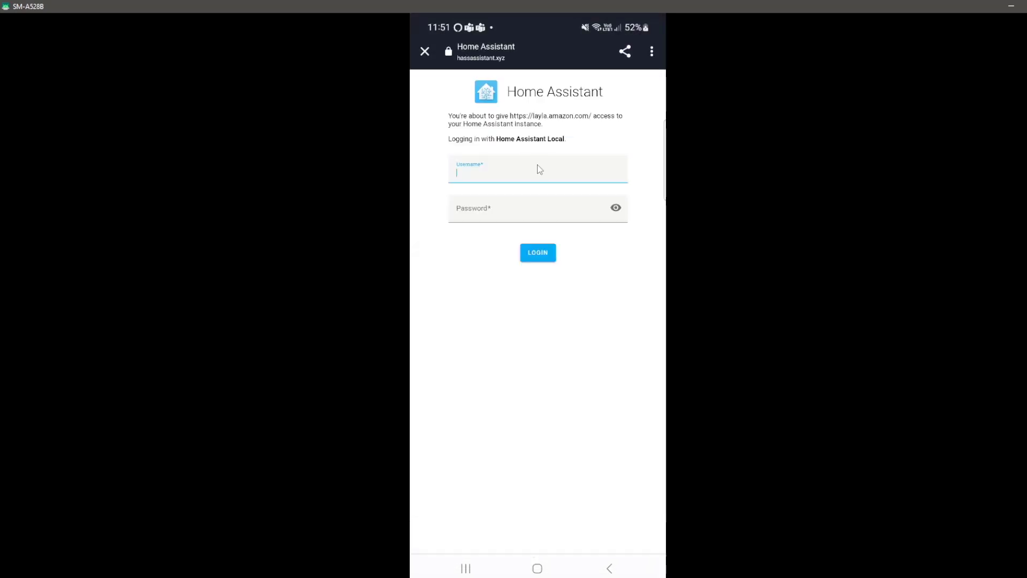
# Log in with the Home Assistant username and password, then finish discovering the 4 new devices
pyautogui.write('user')
pyautogui.press('Tab')
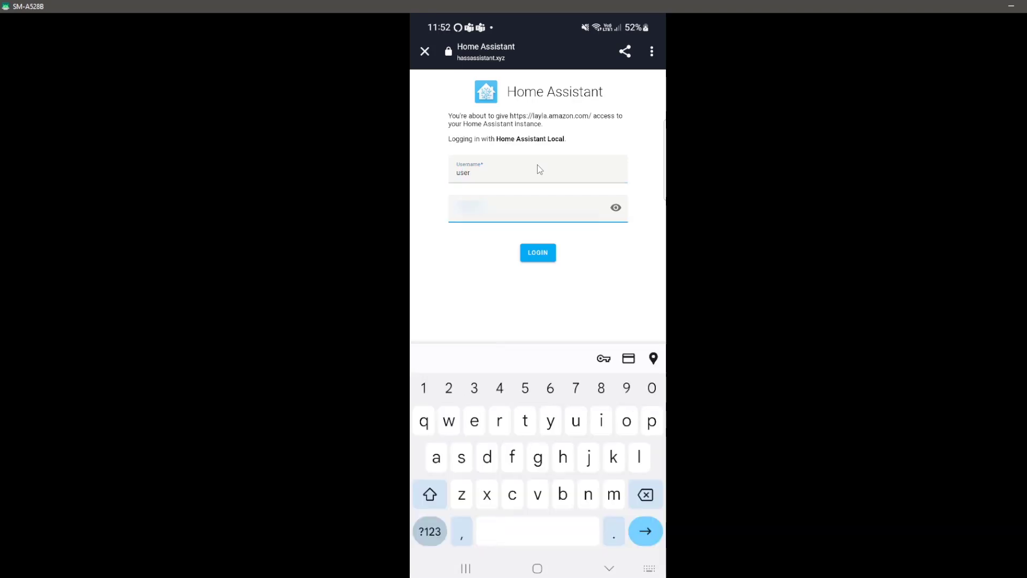
pyautogui.click(543, 250)
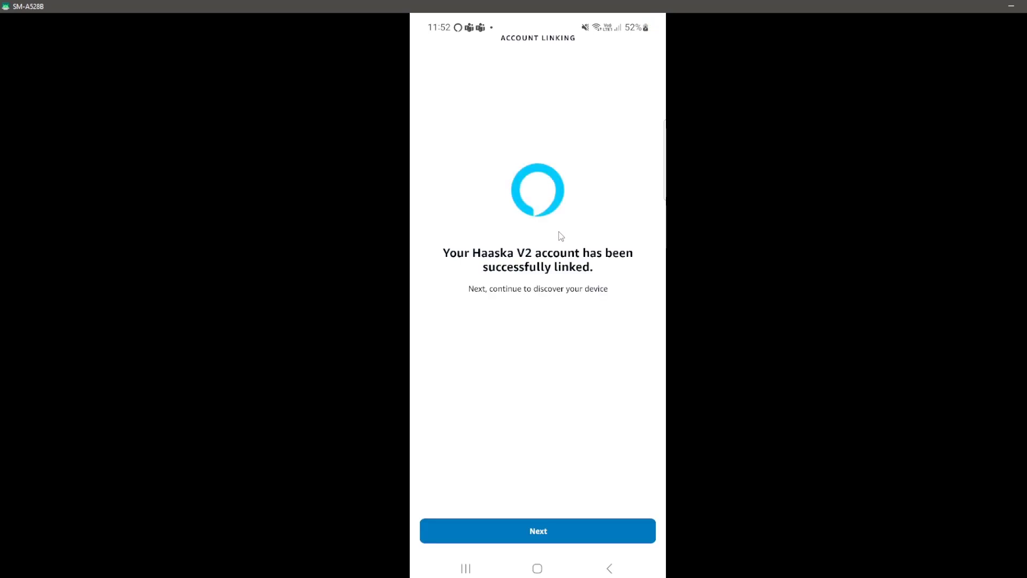
pyautogui.click(604, 528)
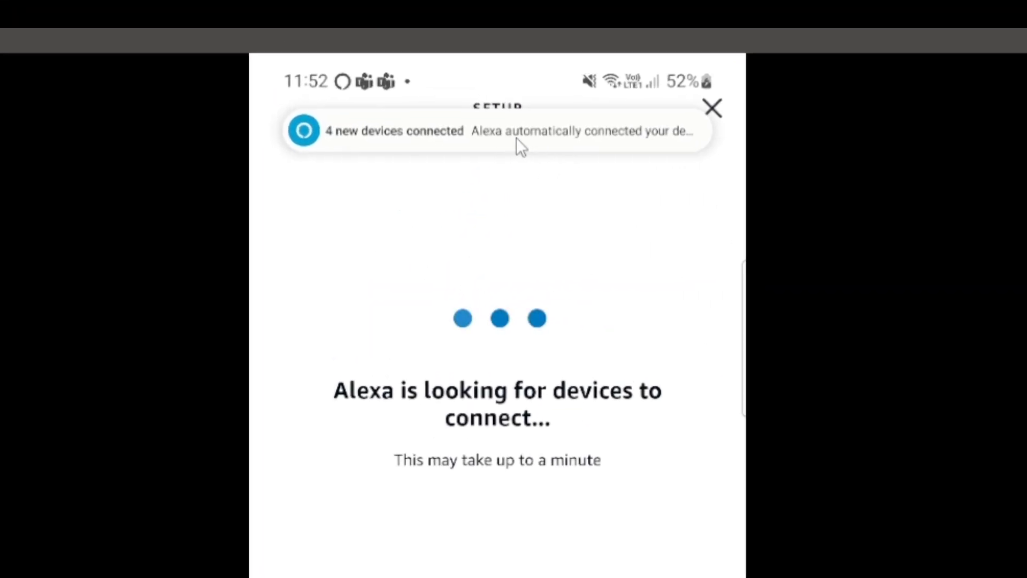
pyautogui.click(516, 137)
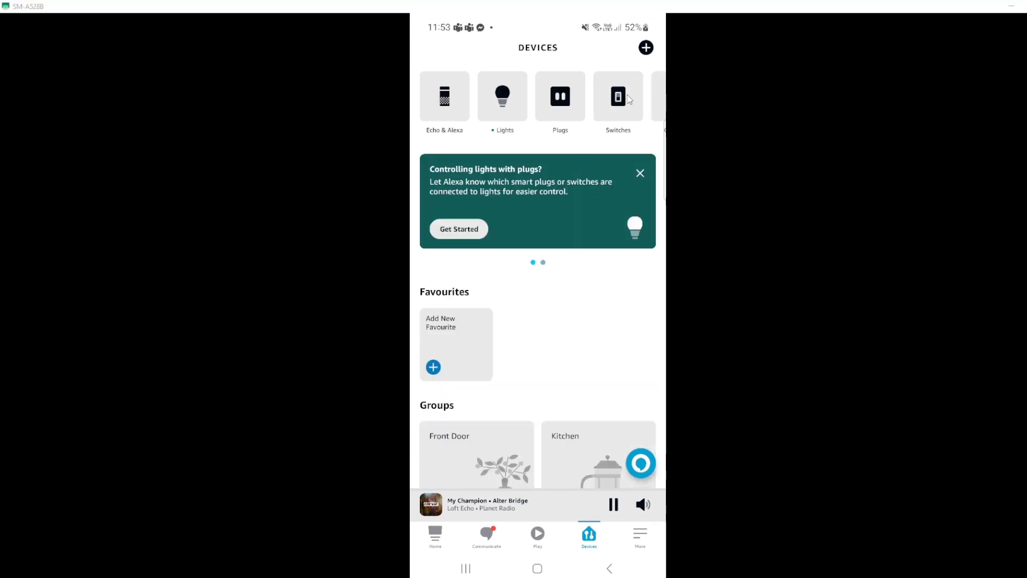
# Check Kitchen Bulb 1 in All Devices, then switch Loft Bulb Far off and back on
pyautogui.hscroll(3, 626, 98)
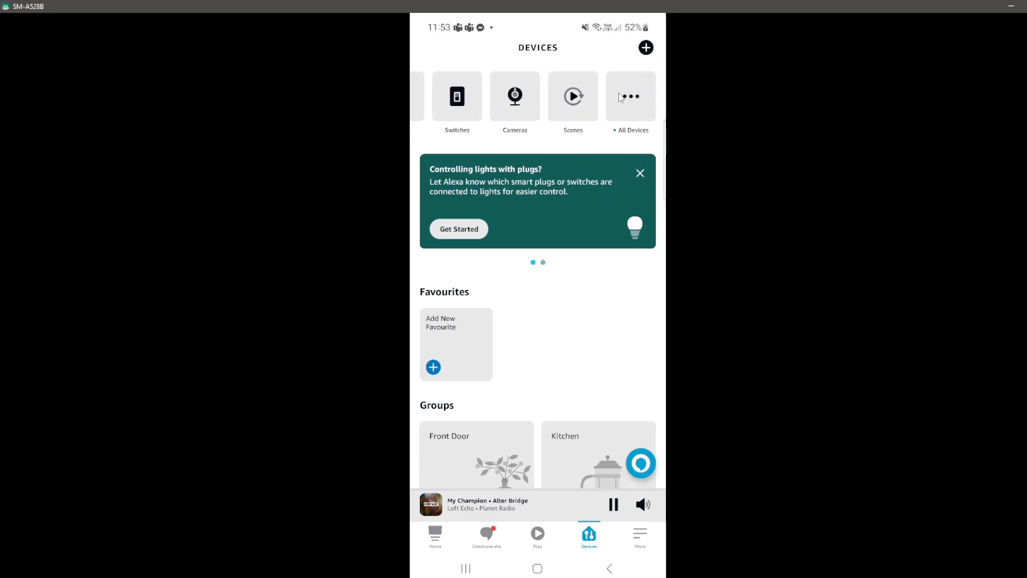
pyautogui.click(632, 98)
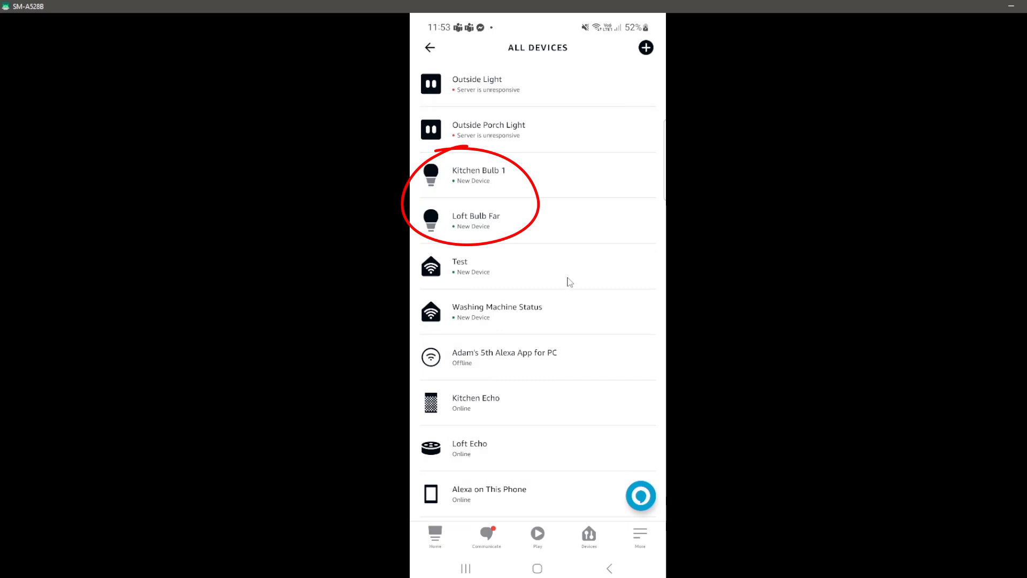
pyautogui.click(529, 187)
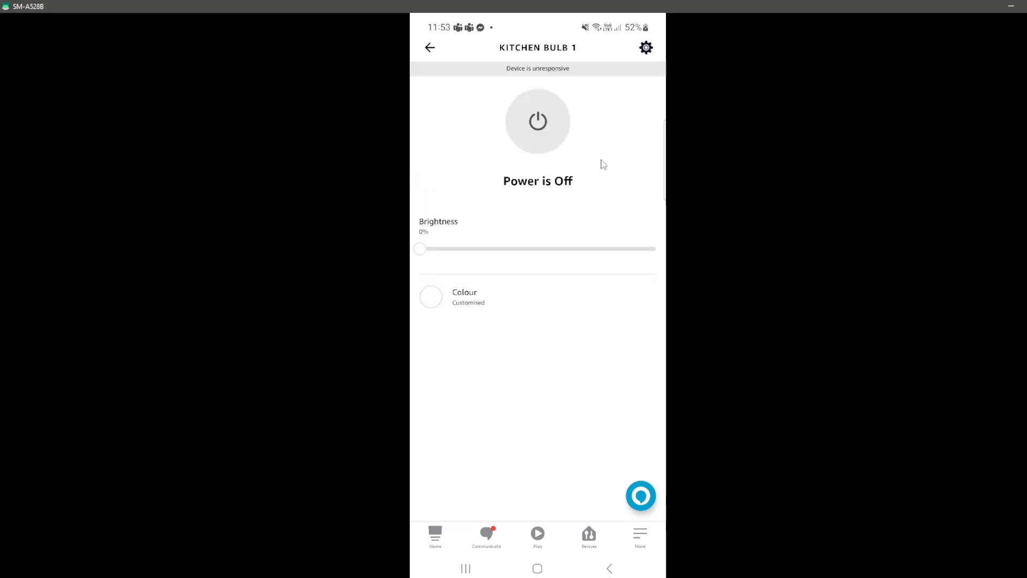
pyautogui.click(429, 49)
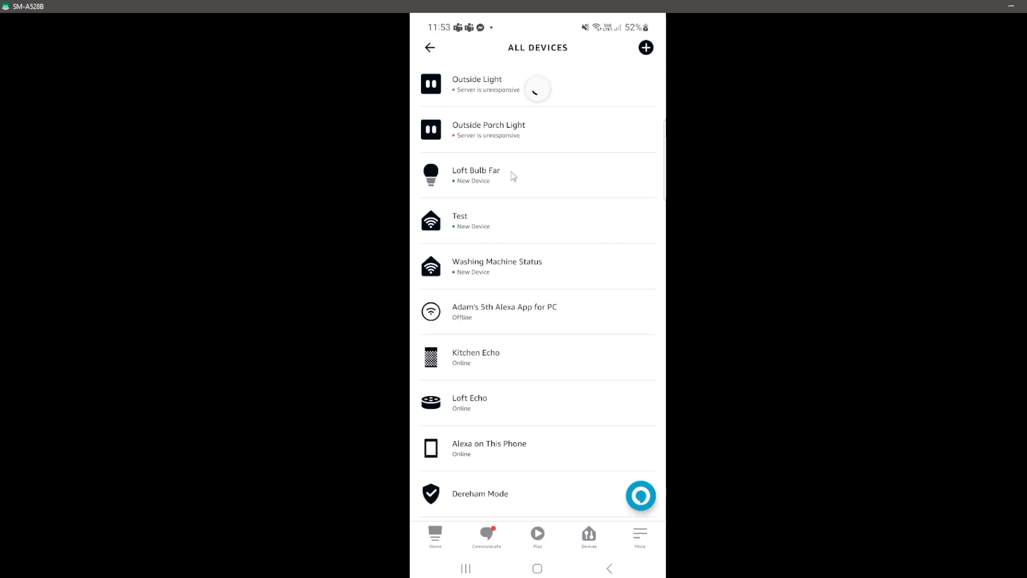
pyautogui.click(513, 212)
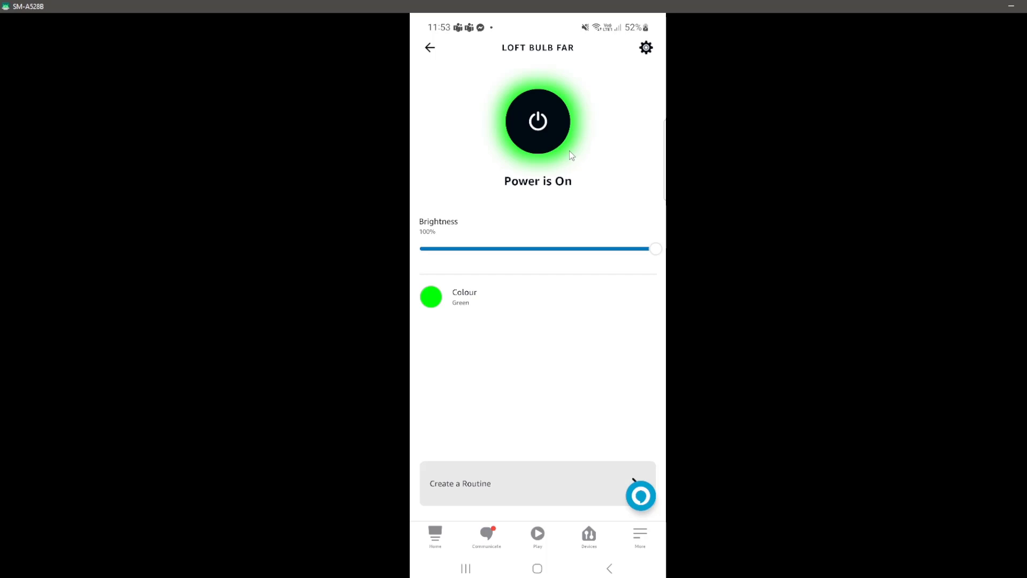
pyautogui.click(556, 132)
pyautogui.click(555, 130)
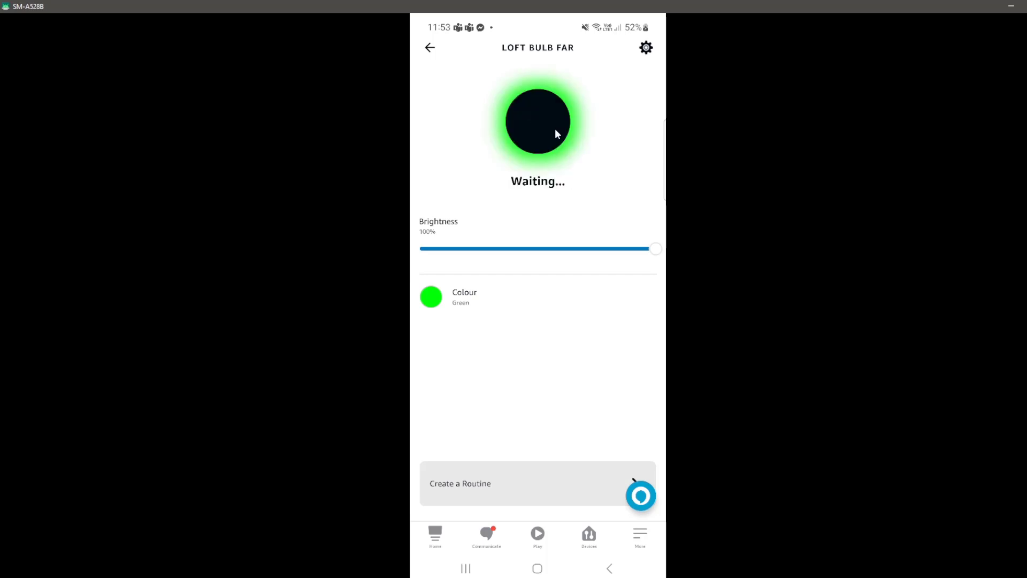
pyautogui.click(430, 49)
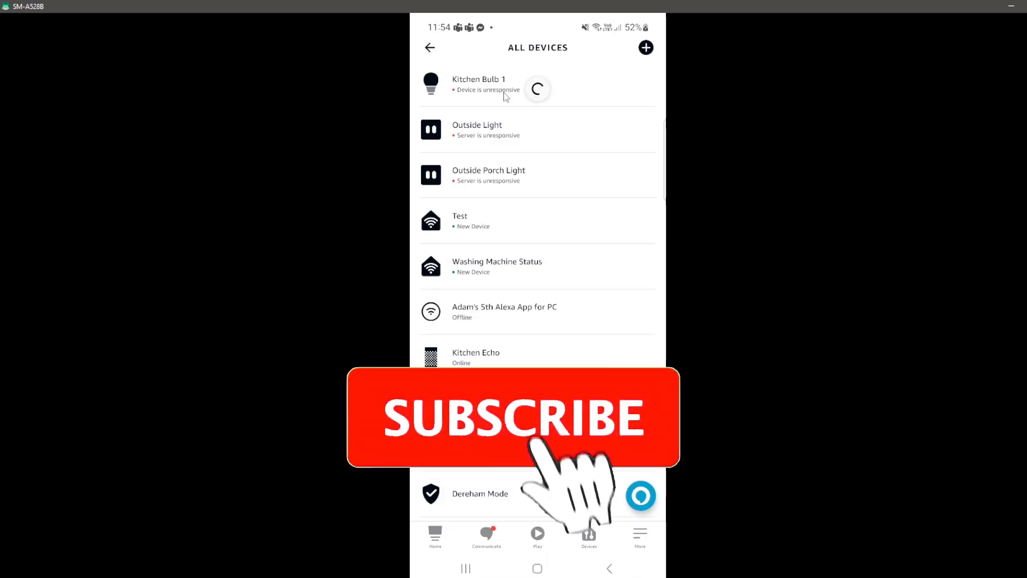